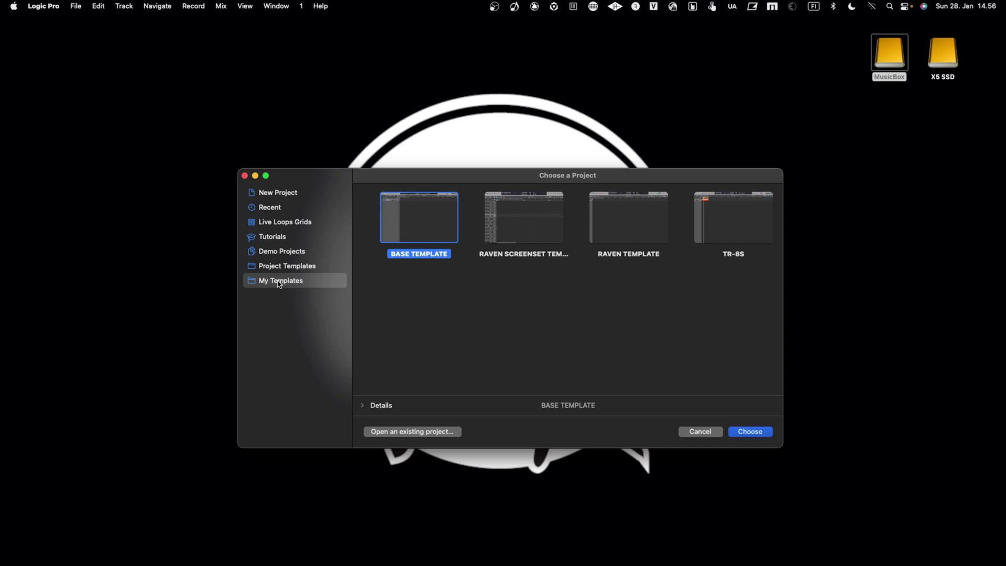
Create a project from BASE TEMPLATE and add one software instrument track with an empty channel strip.
left_click(750, 431)
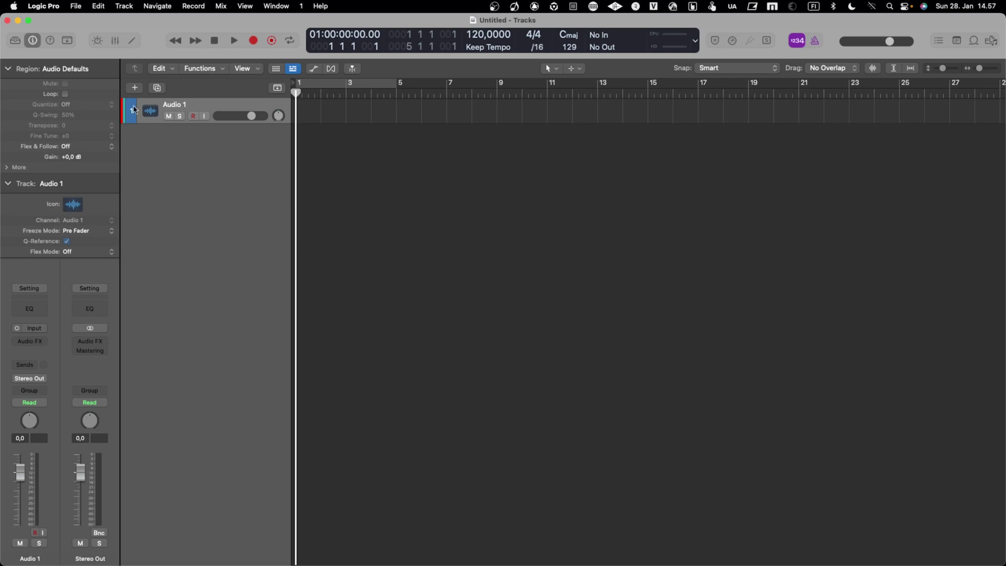
left_click(132, 88)
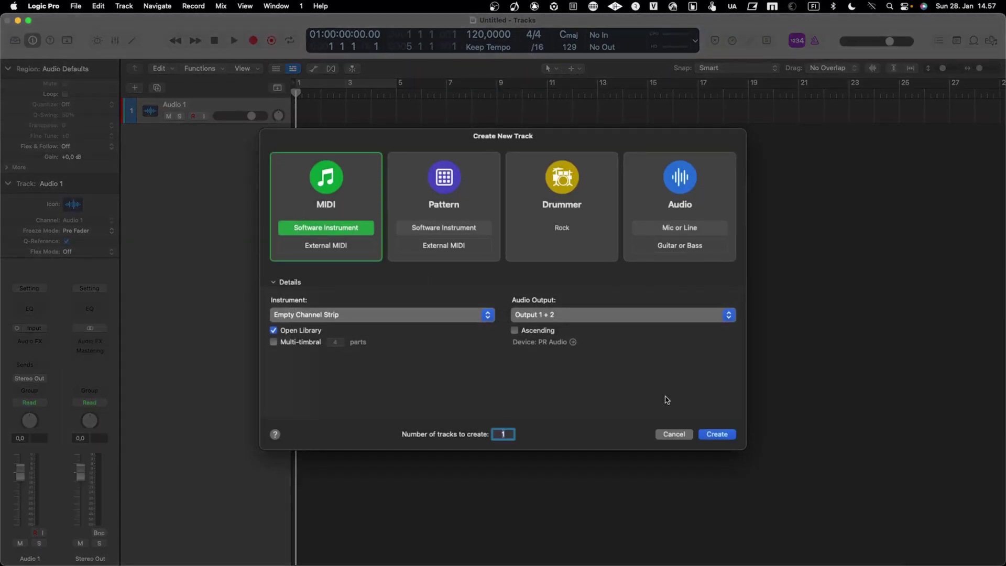
left_click(719, 434)
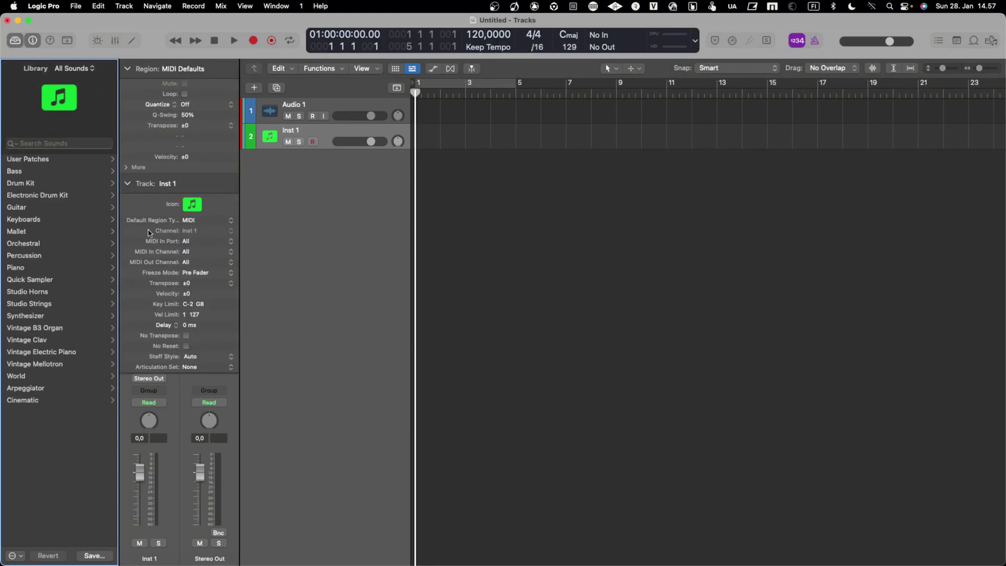
Load the Native Instruments Maschine 2 plug-in as Multi-Output (16xStereo) on the Inst 1 track and reposition its window.
left_click(128, 184)
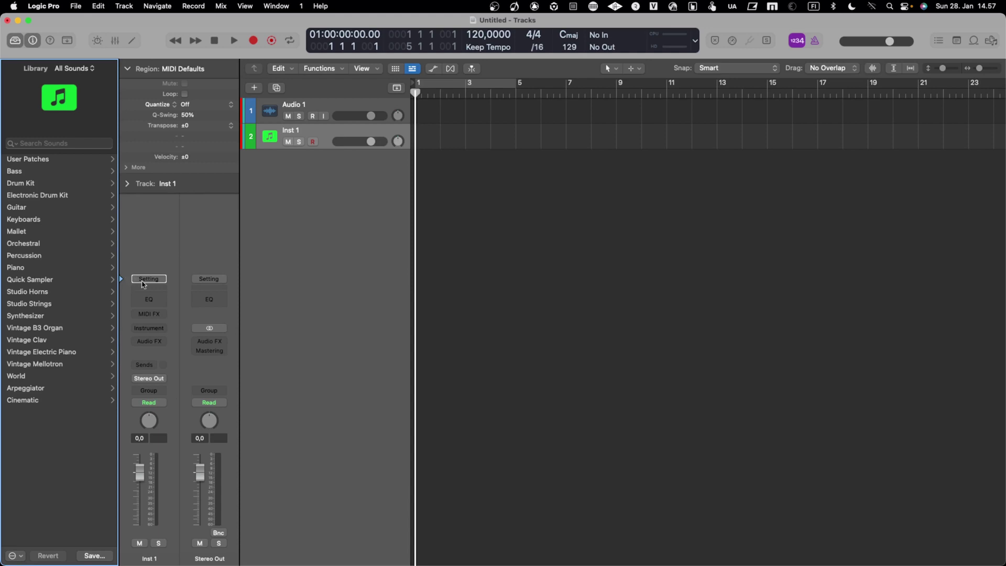
left_click(148, 328)
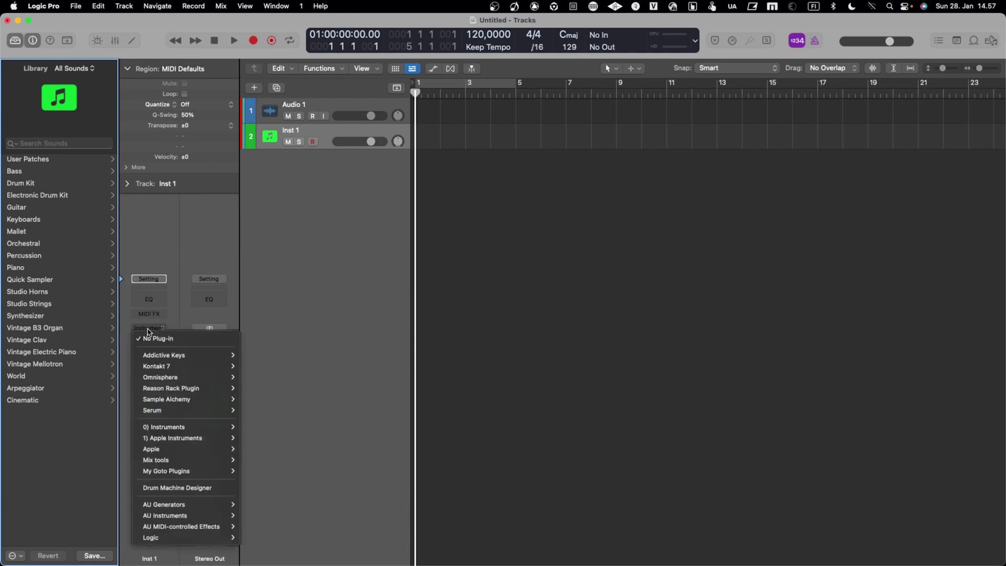
mouse_move(219, 528)
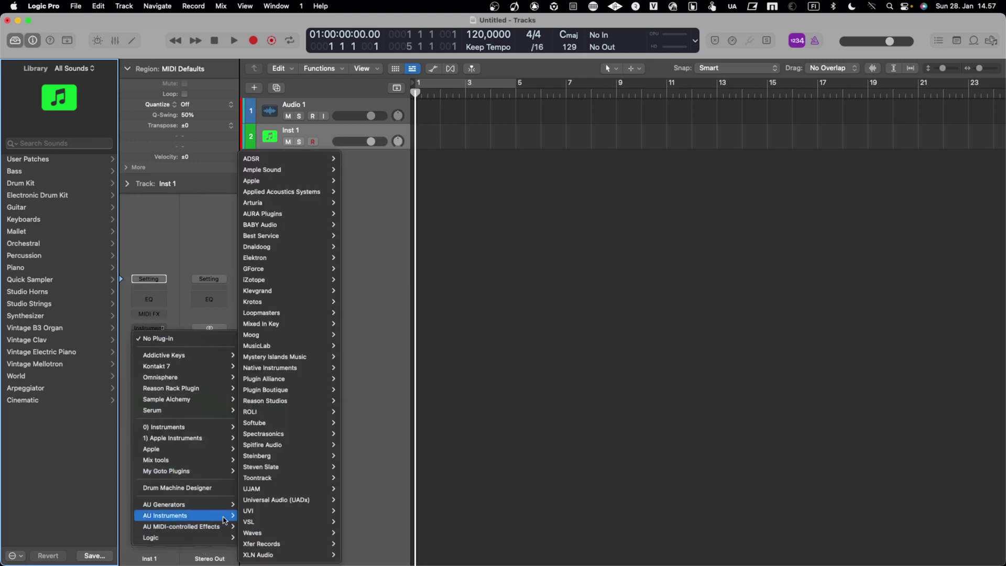
mouse_move(313, 370)
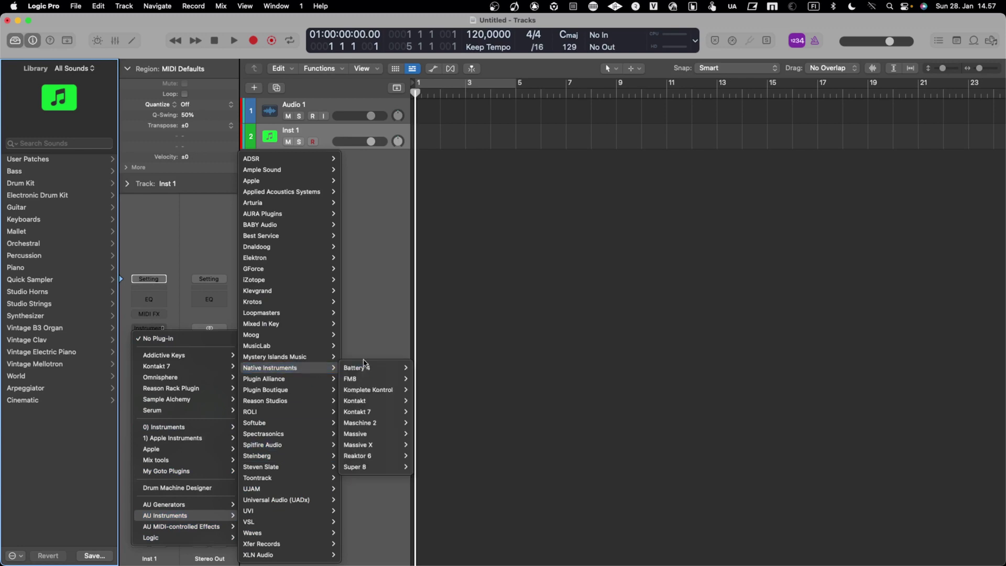
mouse_move(378, 427)
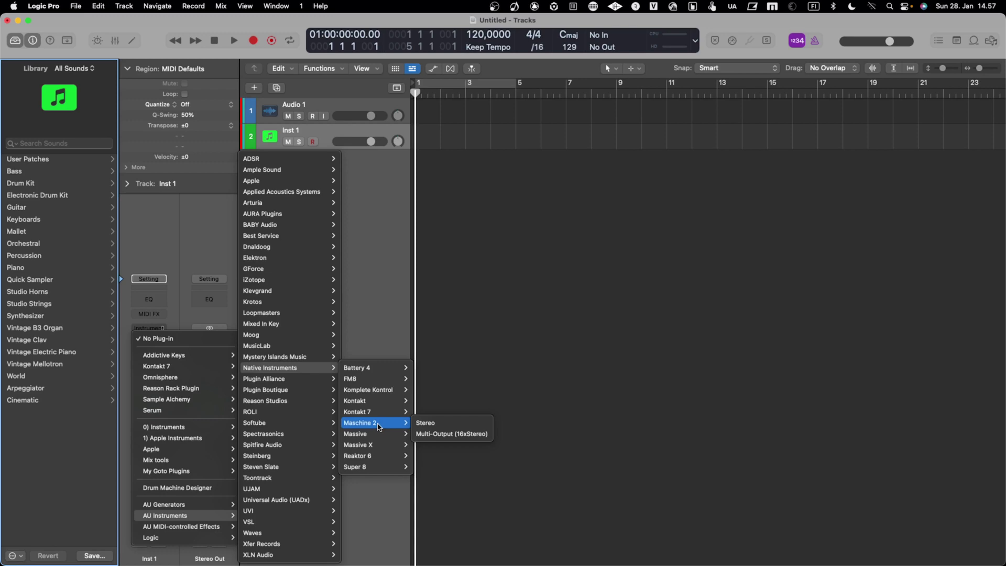
left_click(454, 433)
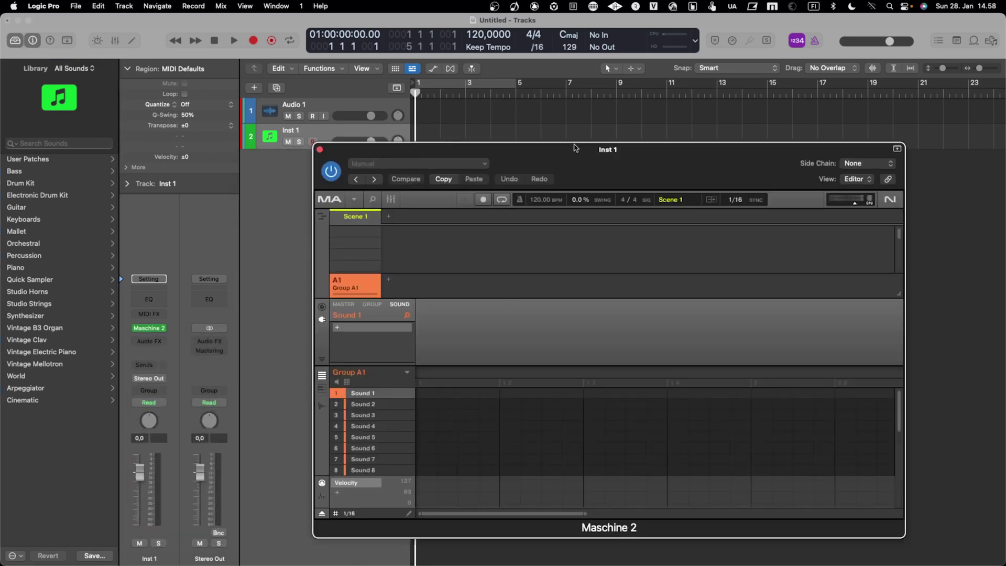
left_click_drag(583, 144, 527, 104)
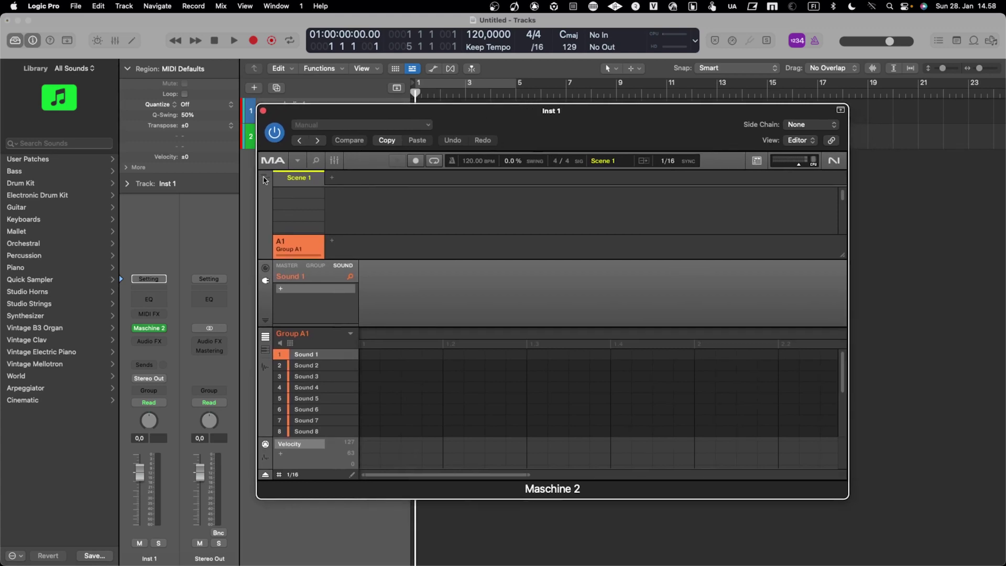
left_click(316, 161)
left_click(315, 161)
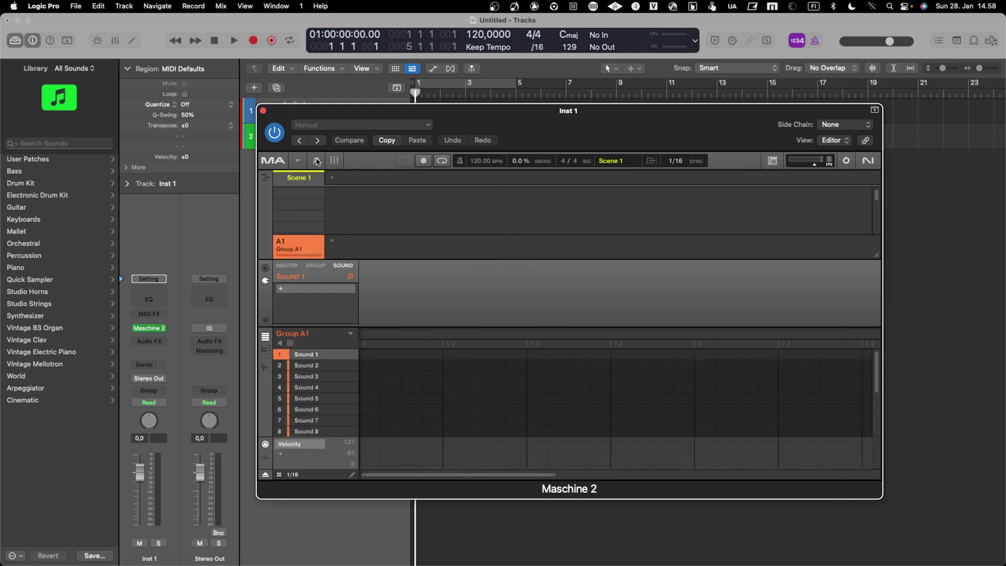
left_click(314, 163)
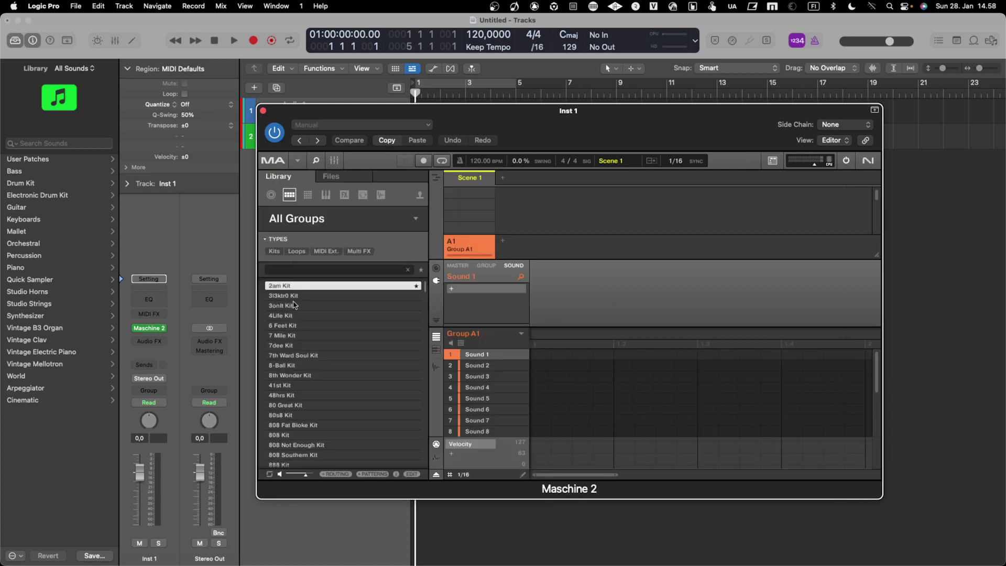
left_click(314, 162)
Open the project BASE LUNA SETUP.mxprj in Maschine 2 and shift the plug-in window slightly aside.
left_click(298, 161)
mouse_move(304, 178)
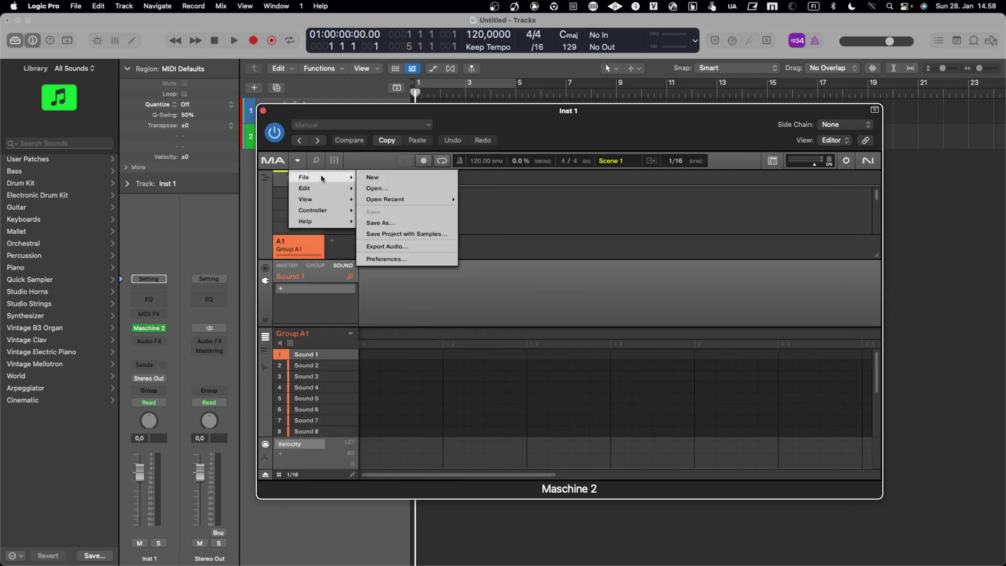
left_click(395, 189)
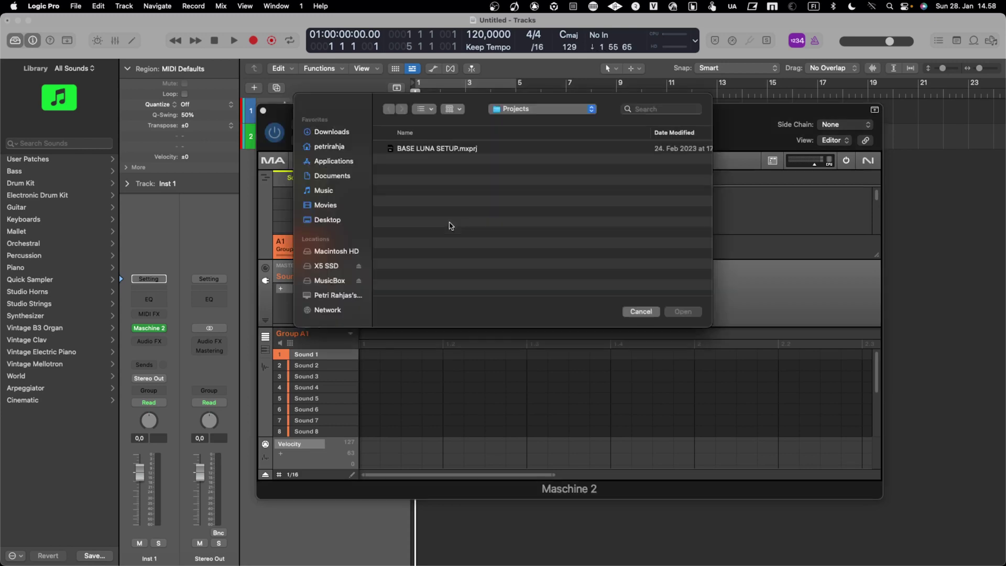
left_click(447, 149)
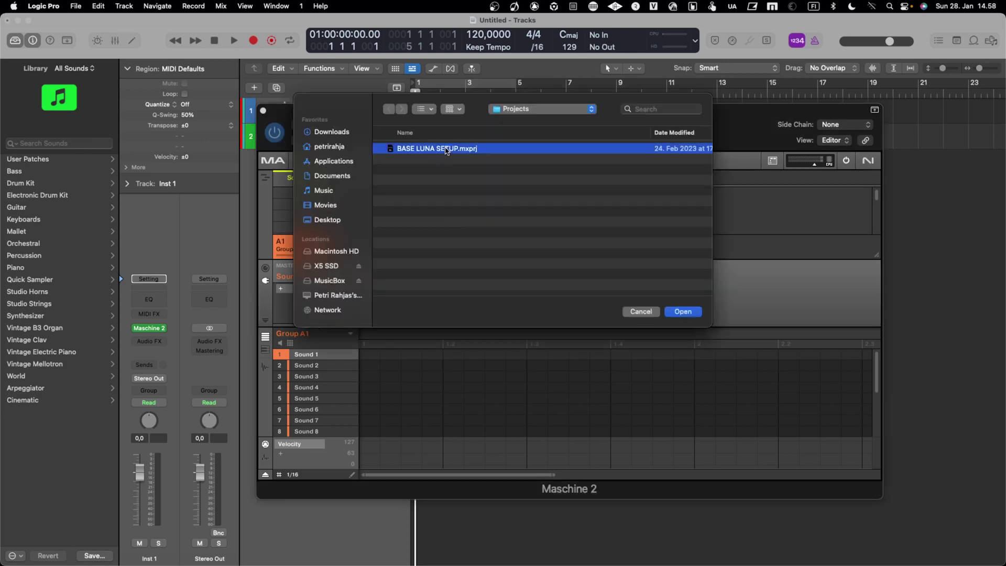
left_click(680, 311)
left_click_drag(523, 120, 480, 119)
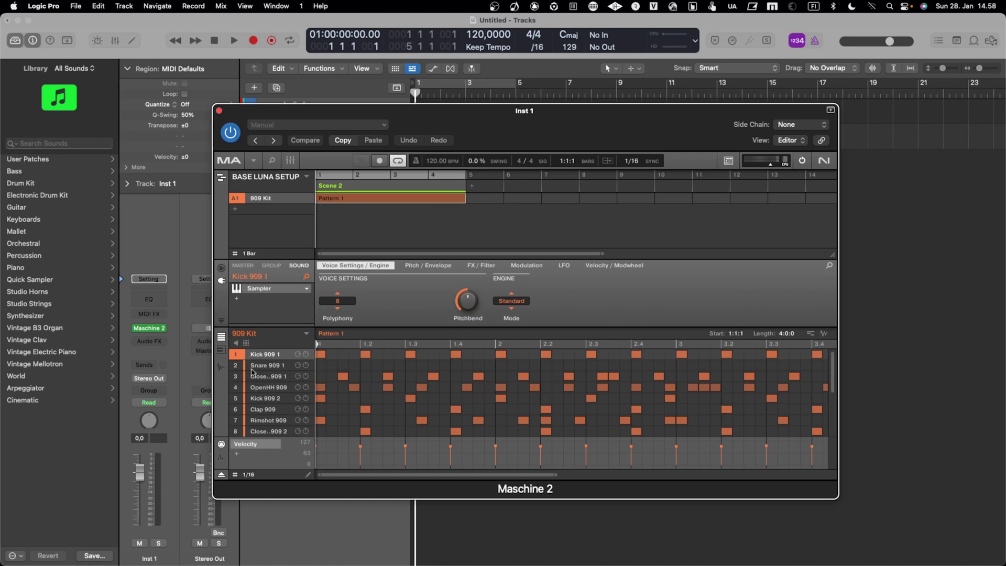
Examine the audio input and output routing of the Kick 909 1 sound, including its available output destinations.
left_click(222, 268)
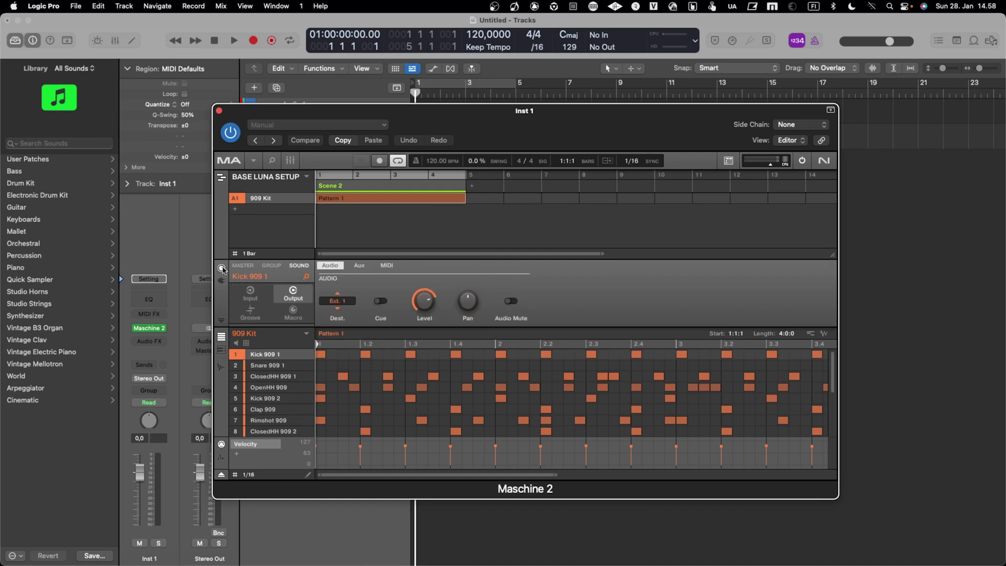
left_click(248, 293)
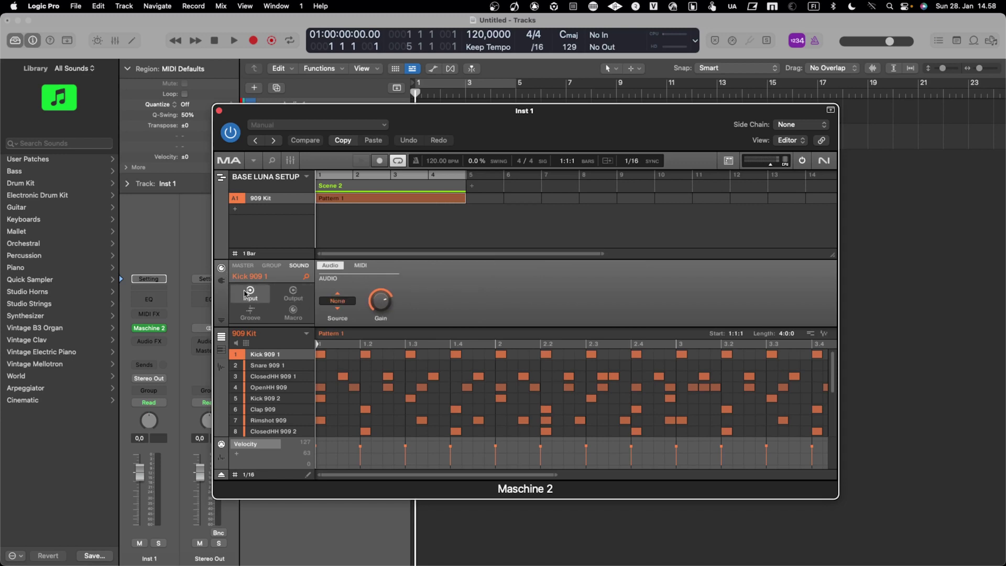
left_click(291, 293)
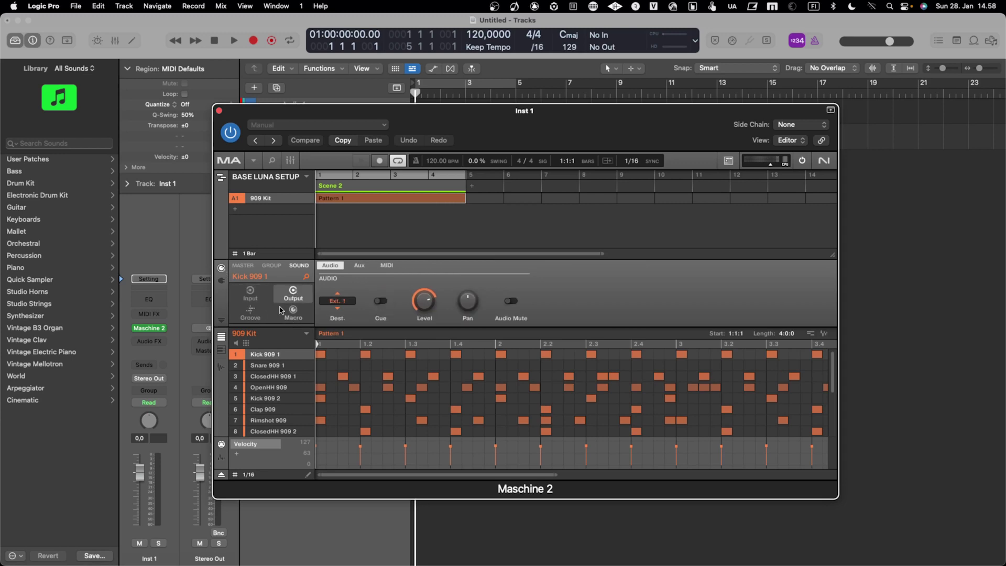
left_click(269, 365)
left_click(273, 355)
left_click(270, 368)
left_click(273, 355)
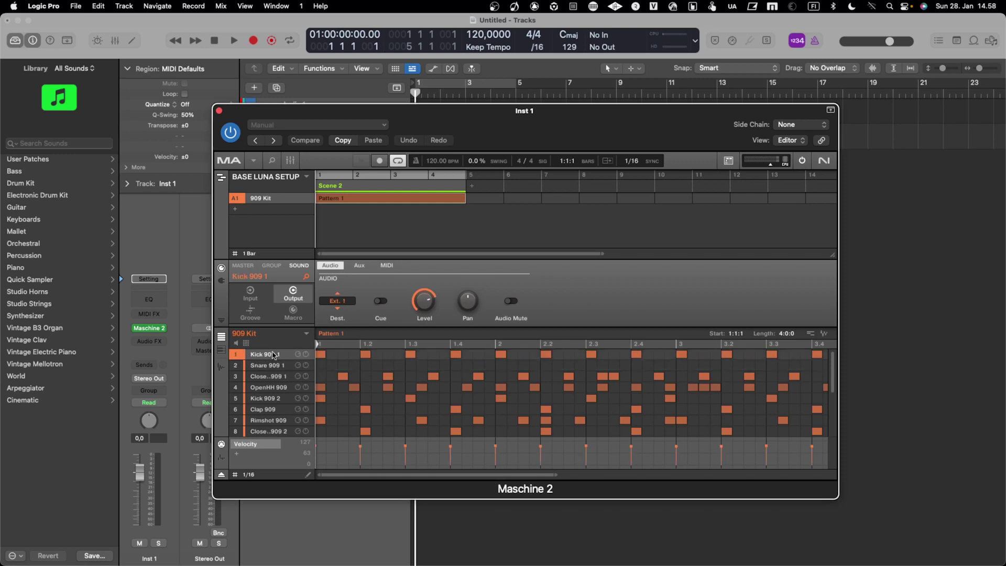
left_click(337, 301)
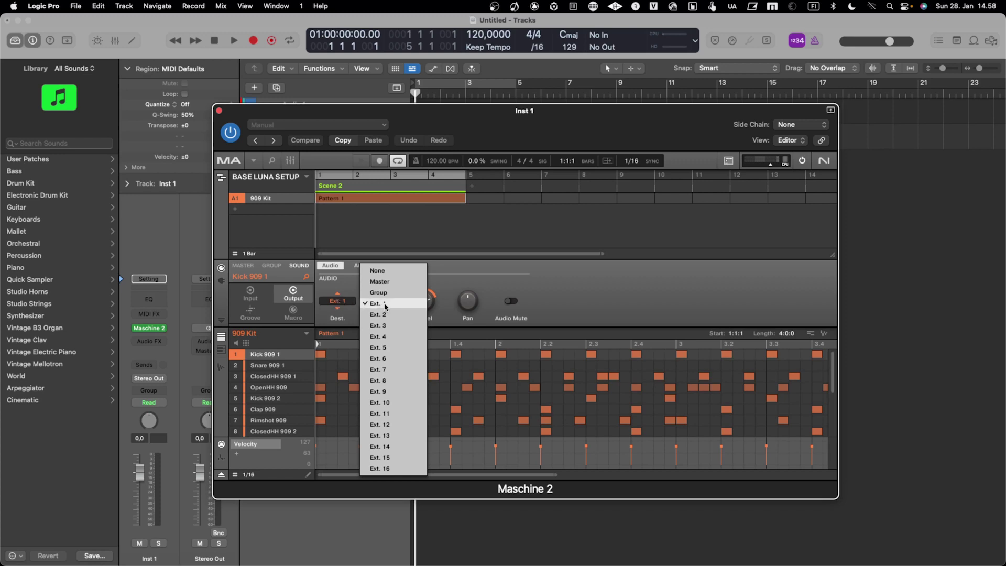
left_click(335, 301)
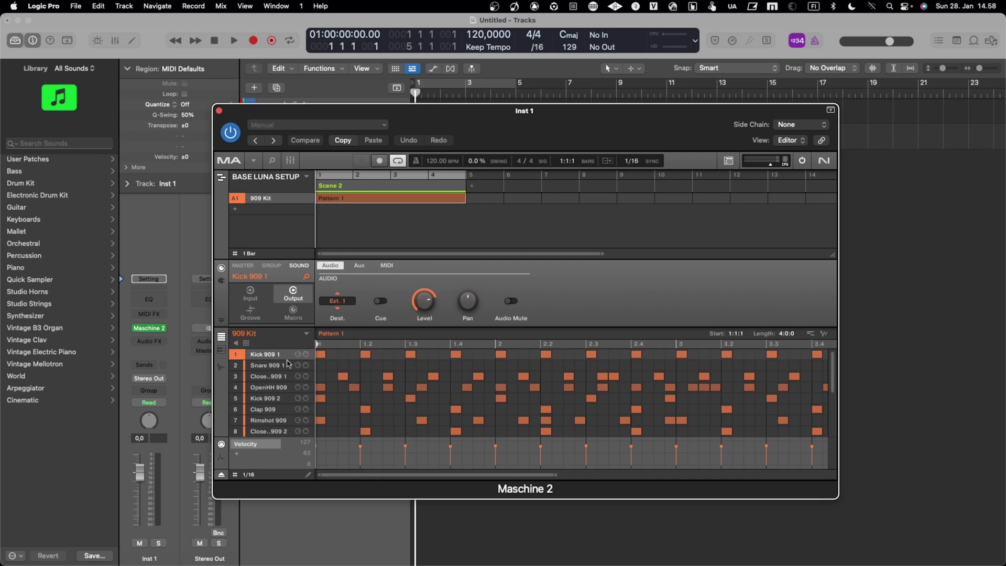
Check the audio output destinations of Snare 909 1, ClosedHH 909 1, OpenHH 909 and Kick 909 2.
left_click(287, 366)
left_click(336, 301)
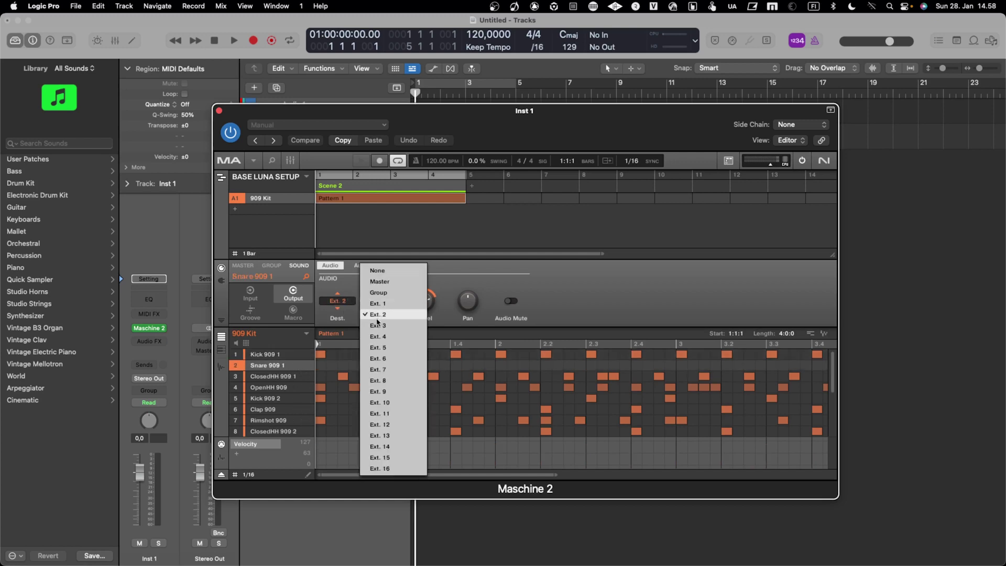
left_click(336, 302)
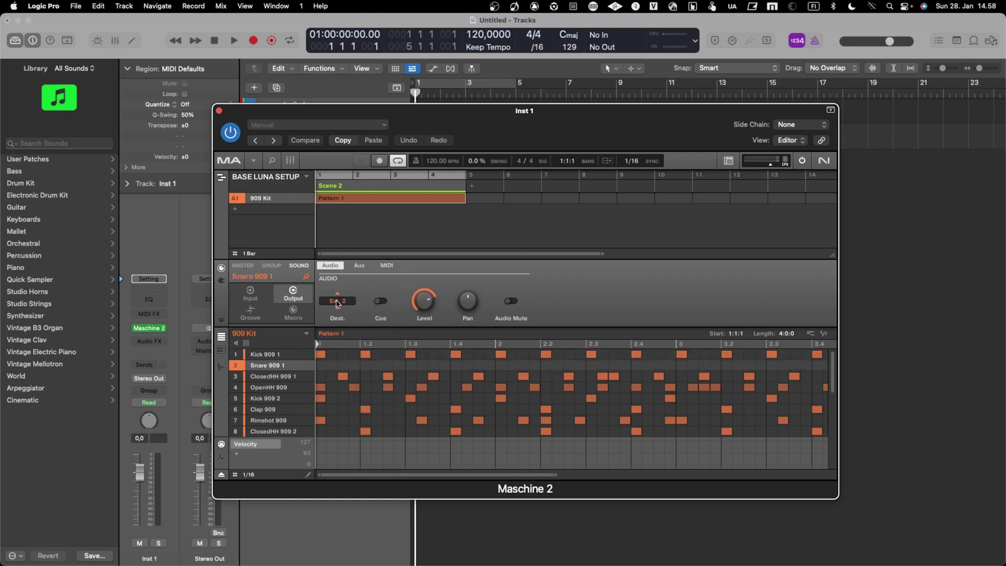
left_click(286, 377)
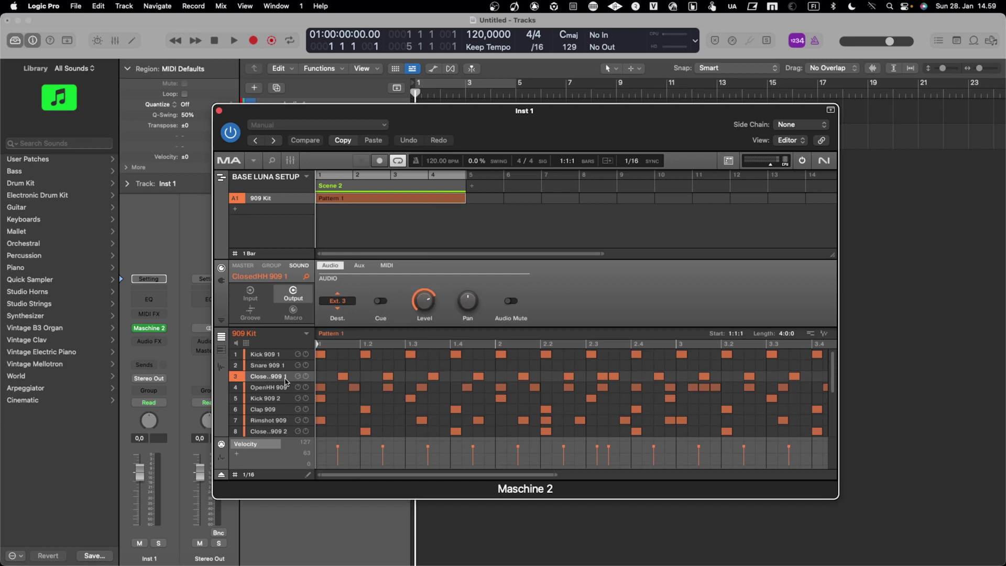
left_click(282, 390)
left_click(281, 398)
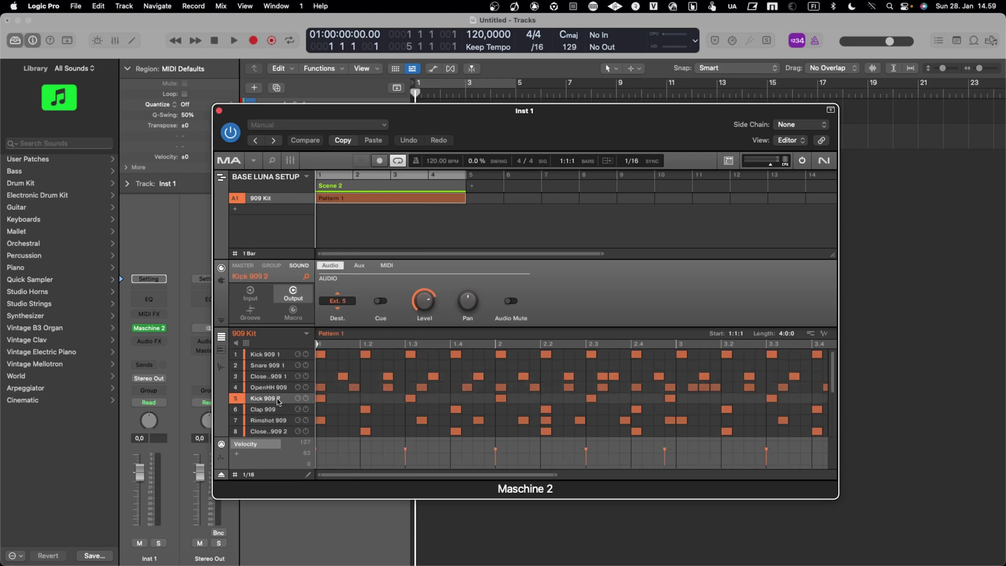
Try Ext. 6 as the audio output destination of Kick 909 2 and restore Ext. 5.
left_click(346, 302)
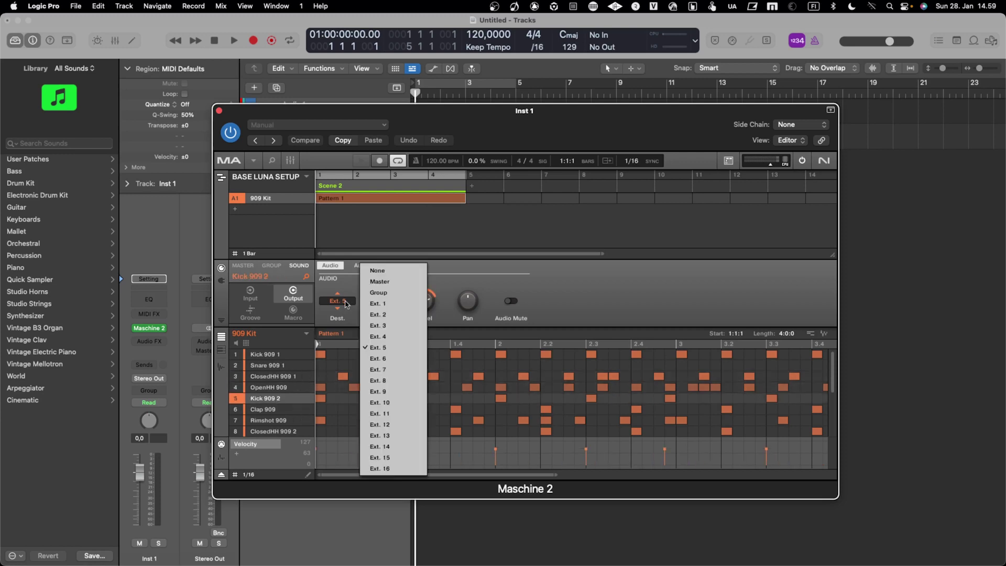
left_click(375, 359)
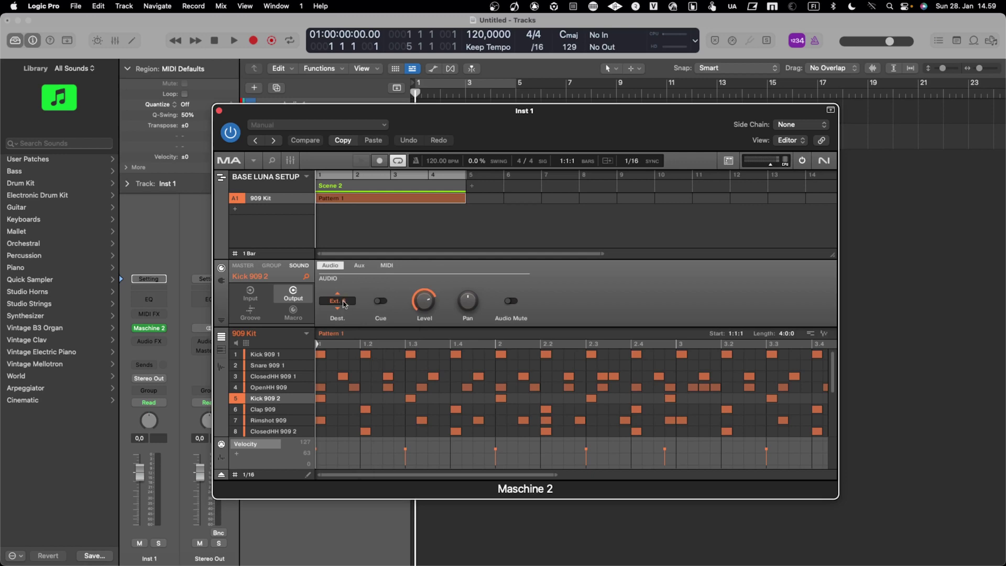
left_click(344, 304)
left_click(389, 351)
Set the MIDI input of the Kick 909 1 sound to source Host and channel 1.
left_click(249, 291)
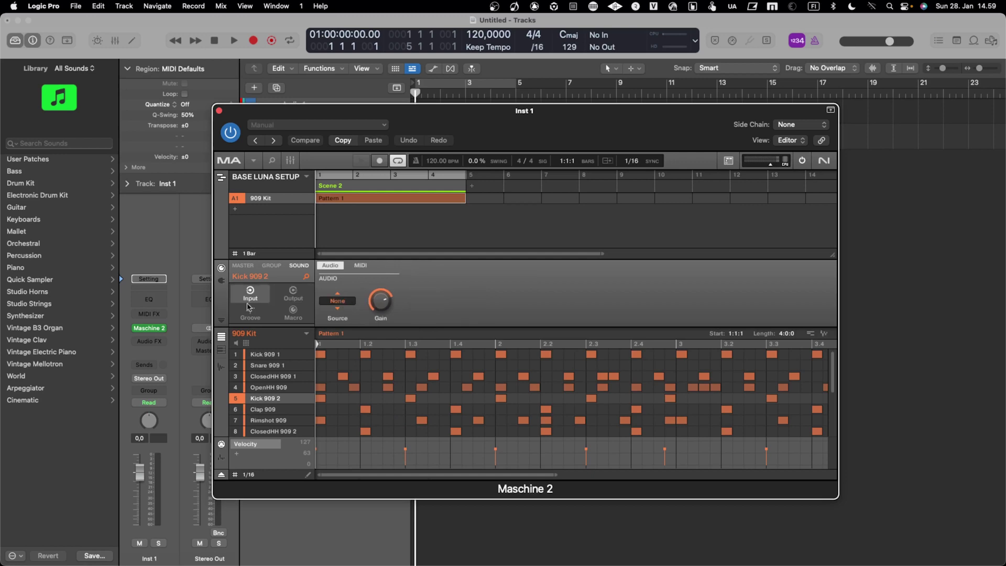
left_click(261, 355)
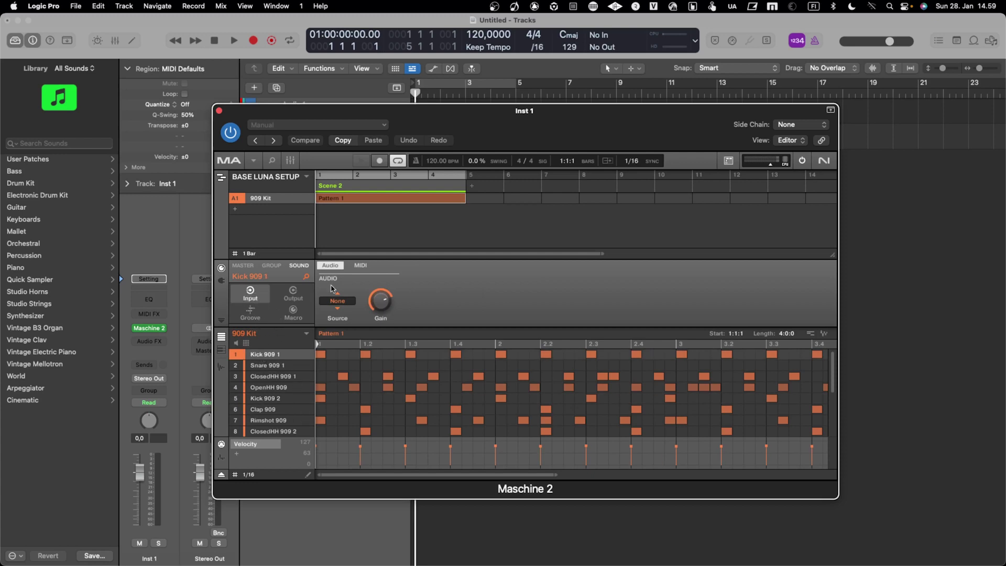
left_click(360, 266)
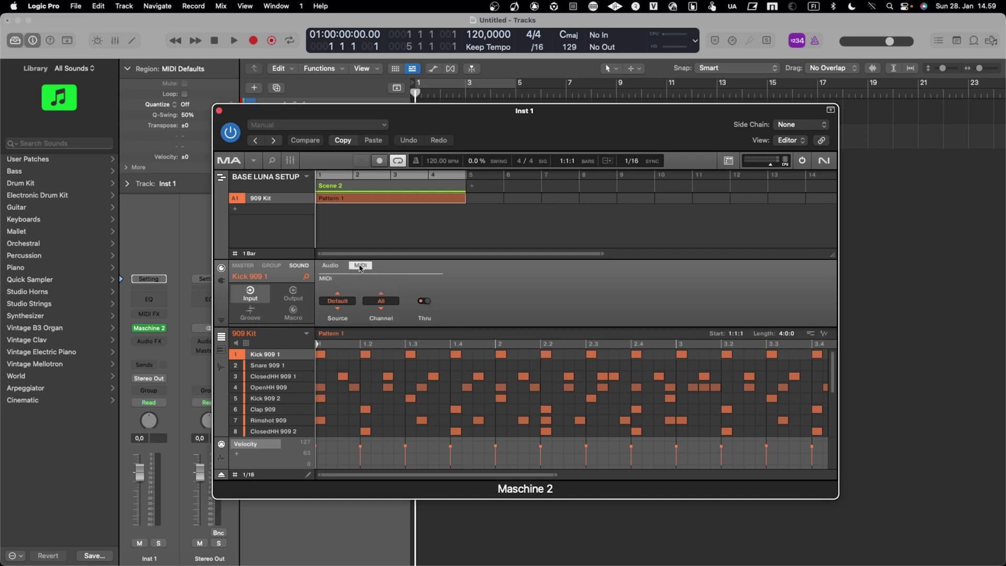
left_click(339, 302)
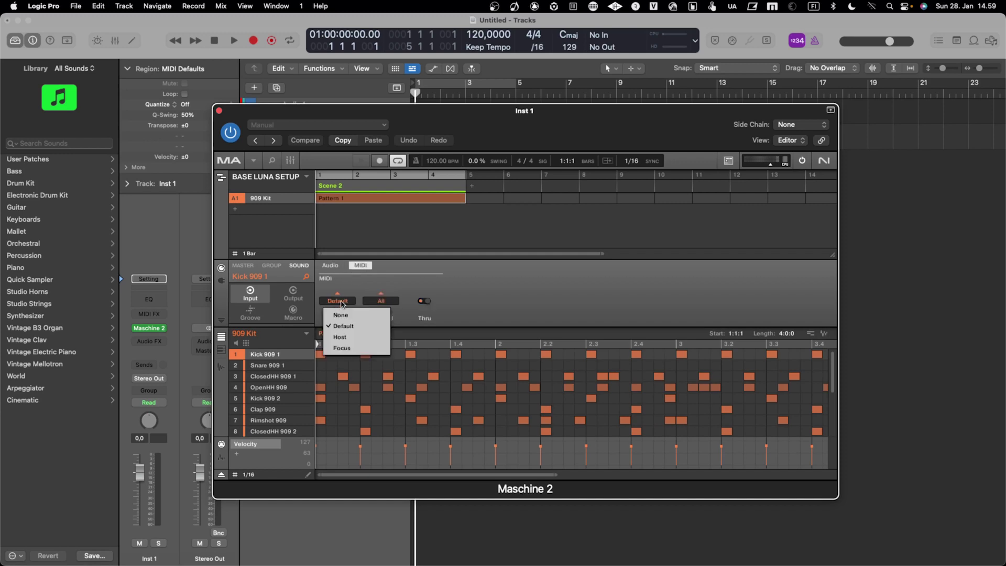
left_click(339, 337)
left_click(380, 302)
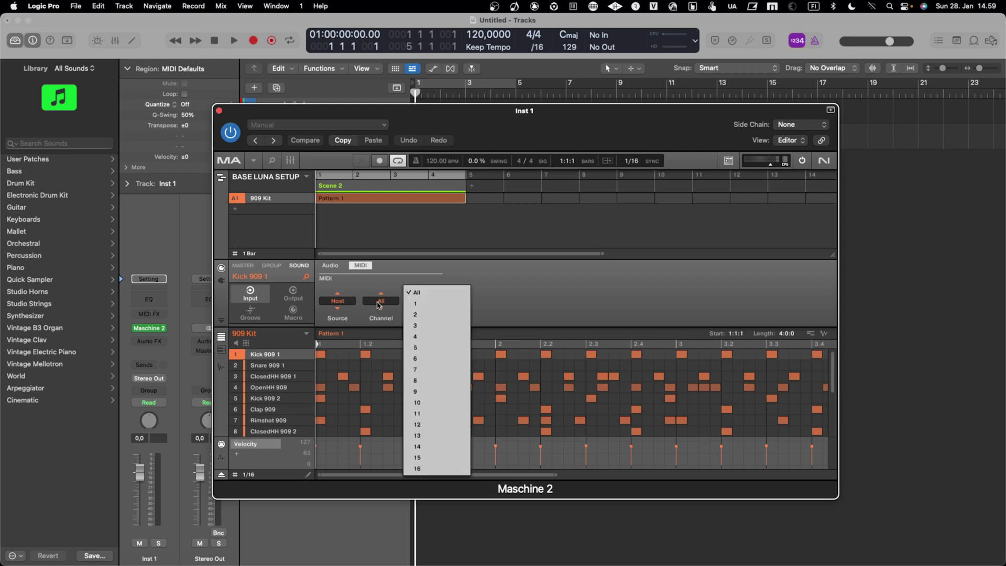
left_click(416, 303)
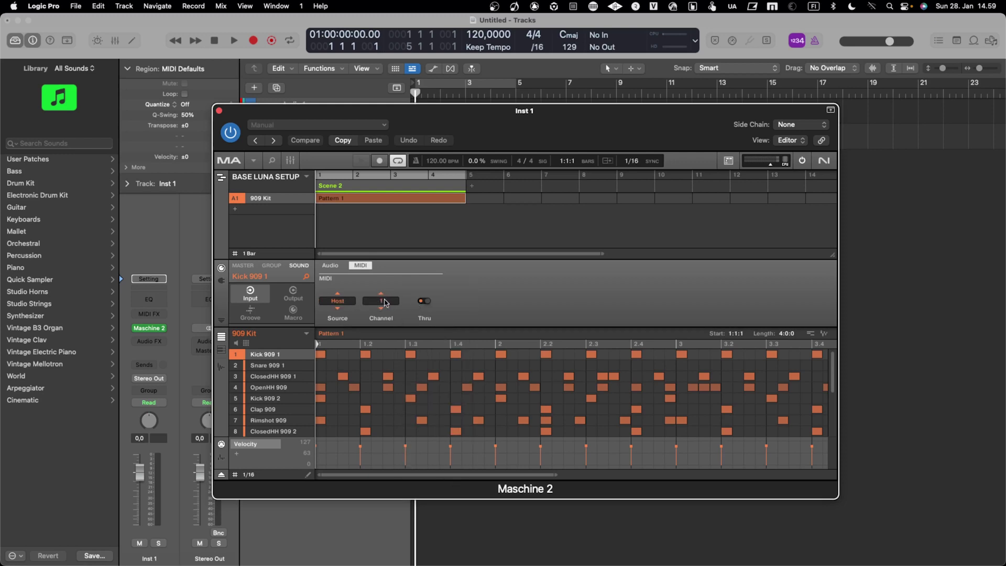
Set the MIDI input of the Snare 909 1 sound to source Host and channel 2.
left_click(273, 365)
left_click(337, 301)
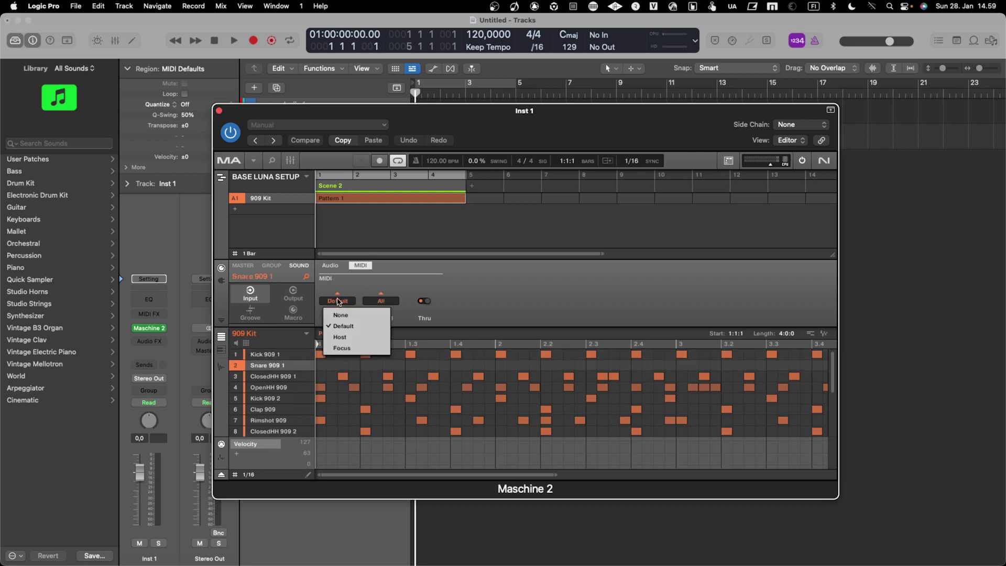
left_click(334, 337)
left_click(382, 305)
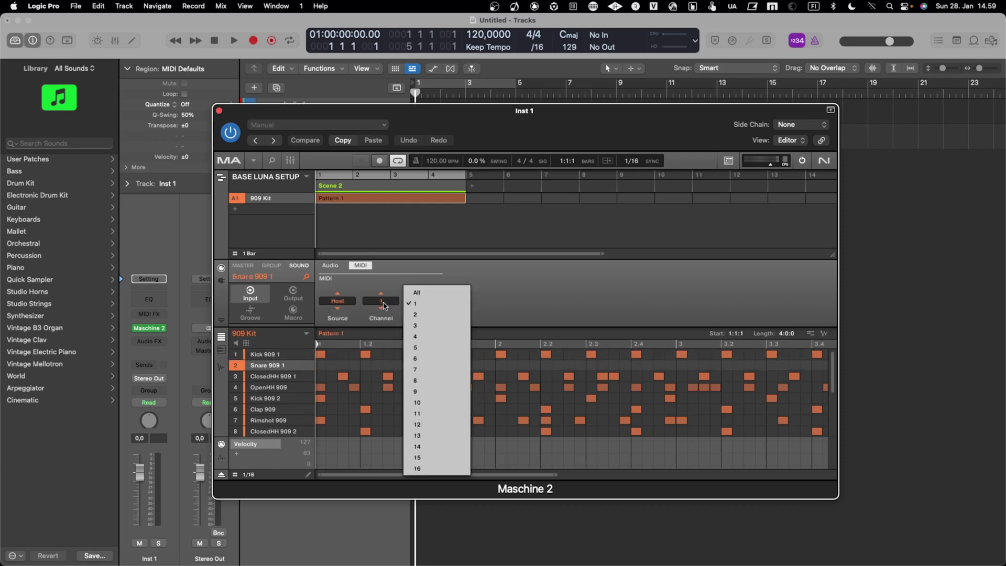
left_click(412, 314)
Set the MIDI input of the ClosedHH 909 1 sound to source Host and channel 3.
left_click(265, 377)
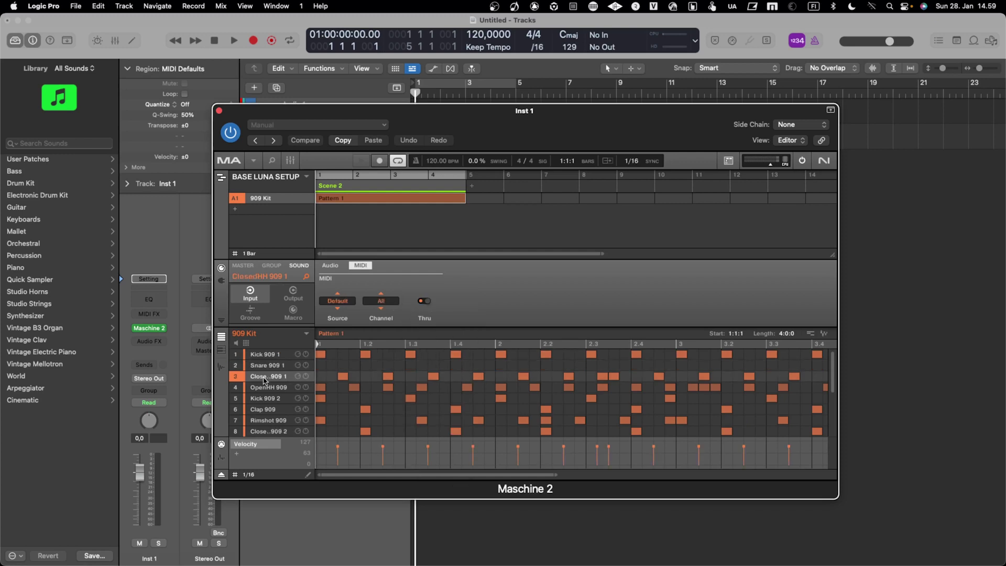
left_click(337, 301)
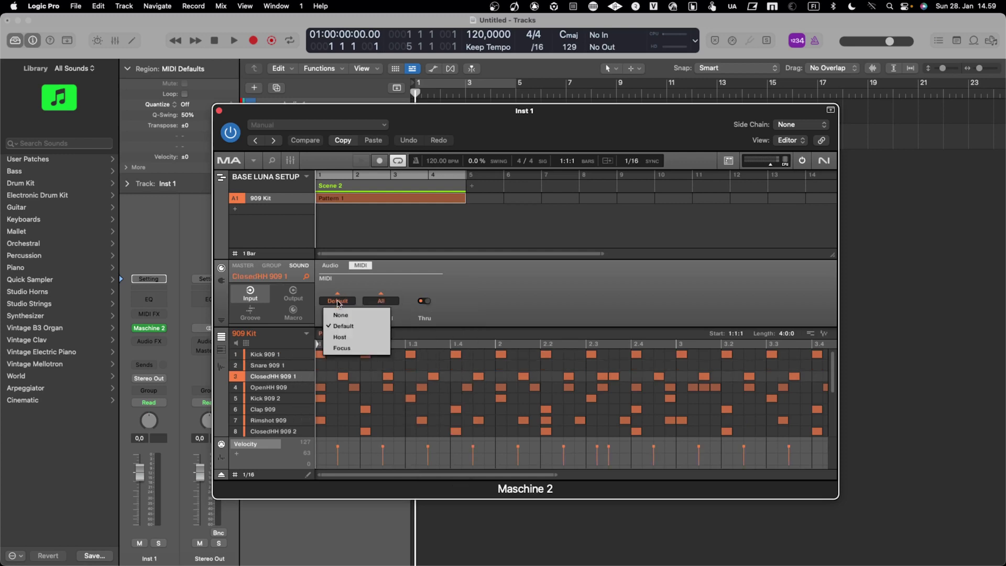
left_click(339, 337)
left_click(381, 301)
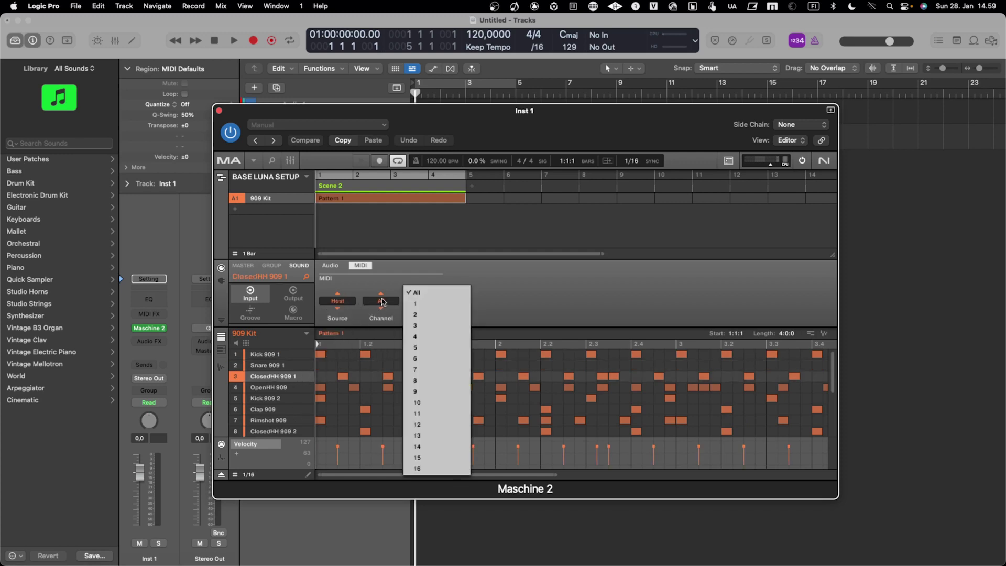
left_click(415, 325)
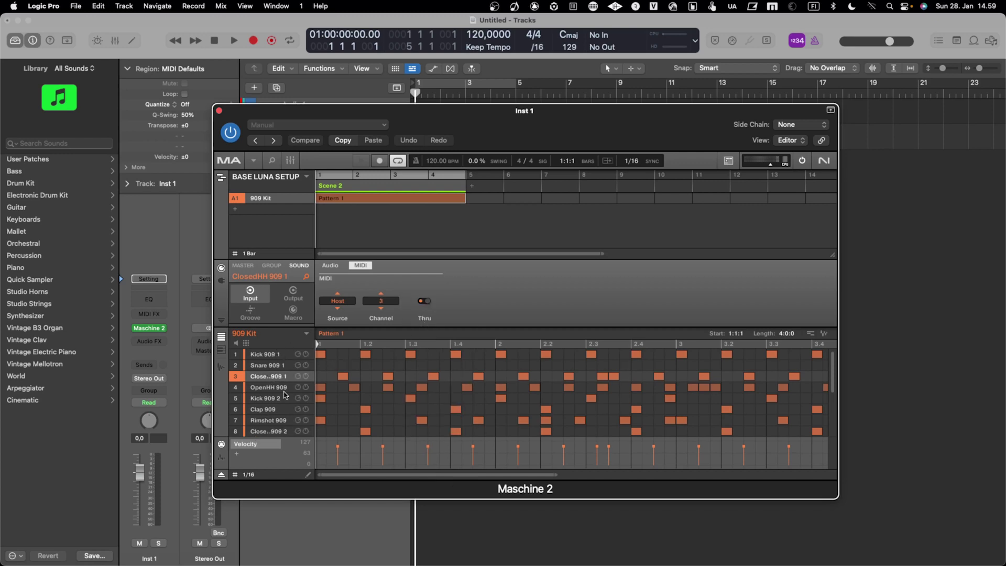
scroll(278, 423, "down", 1)
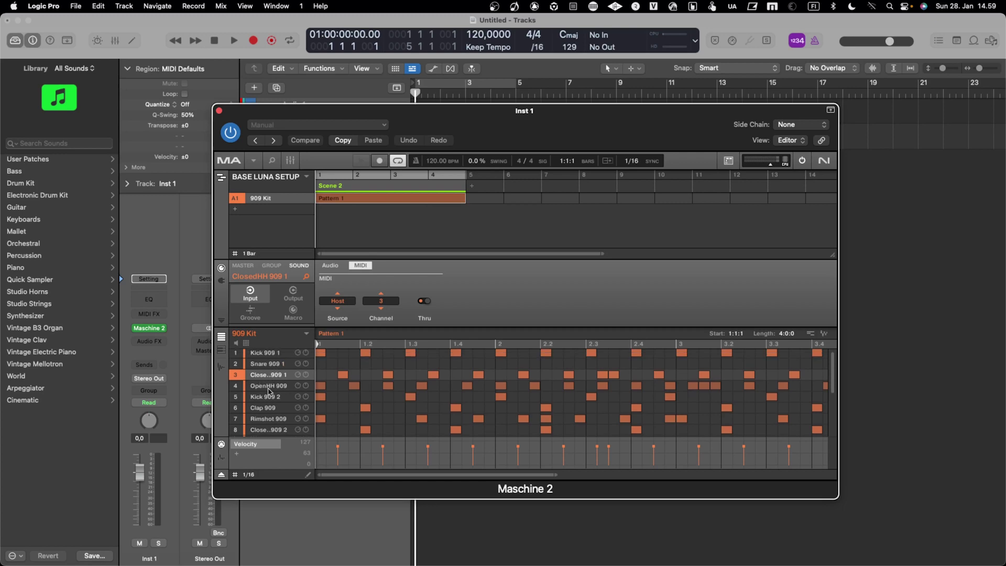
scroll(338, 375, "up", 1)
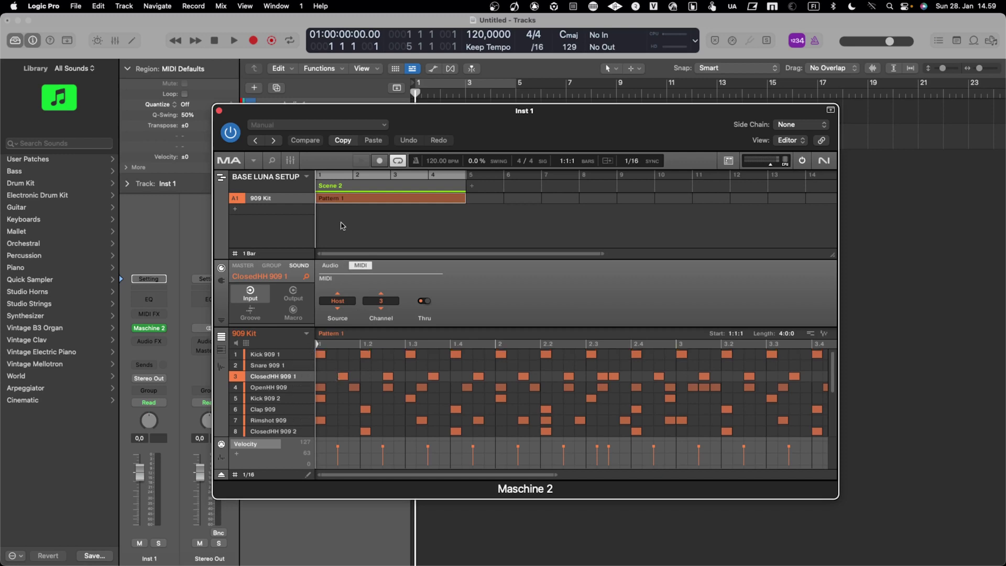
Show Maschine's library browser and switch the arranger from the song timeline to the scene view.
left_click_drag(404, 115, 438, 128)
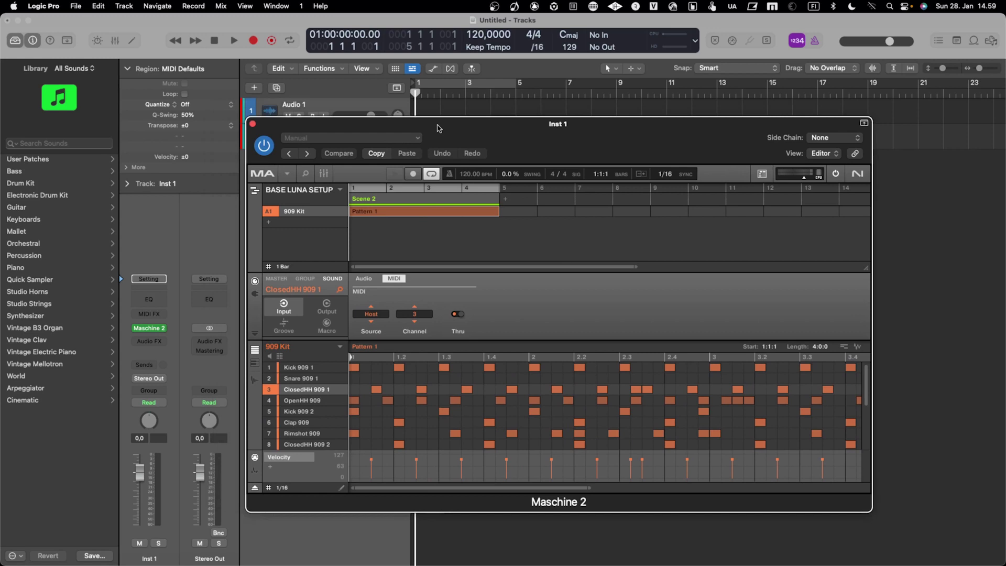
left_click(305, 173)
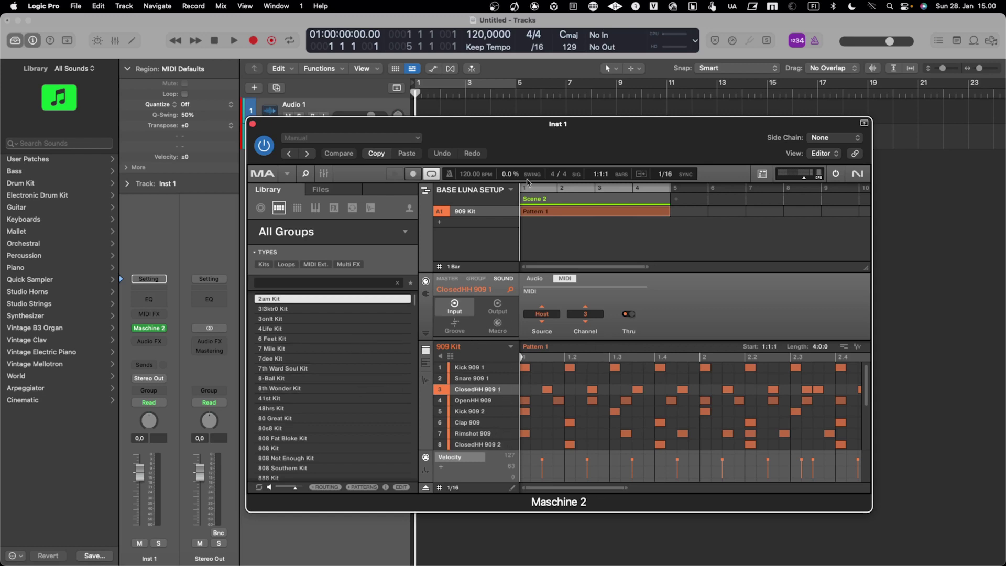
left_click_drag(545, 128, 511, 131)
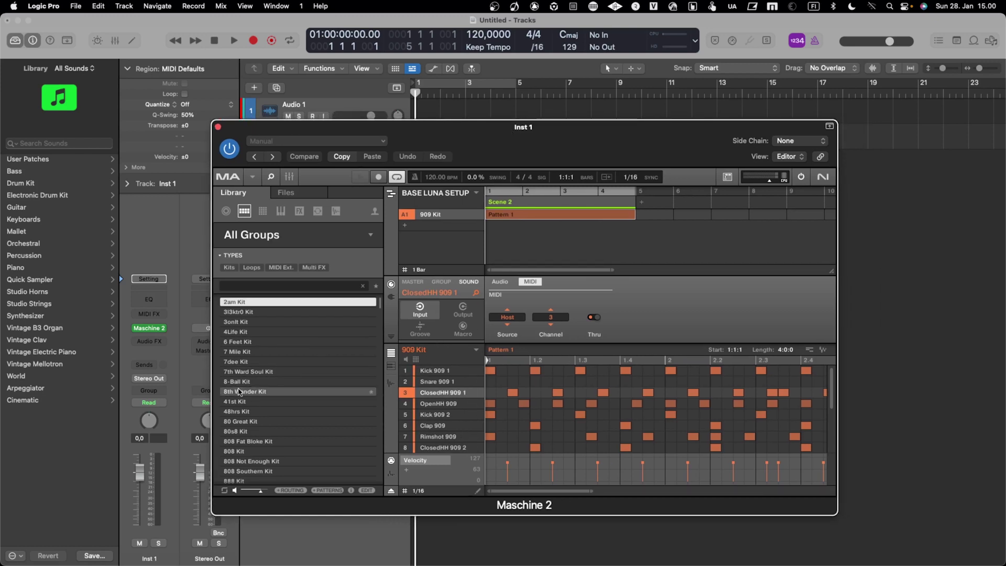
left_click(391, 193)
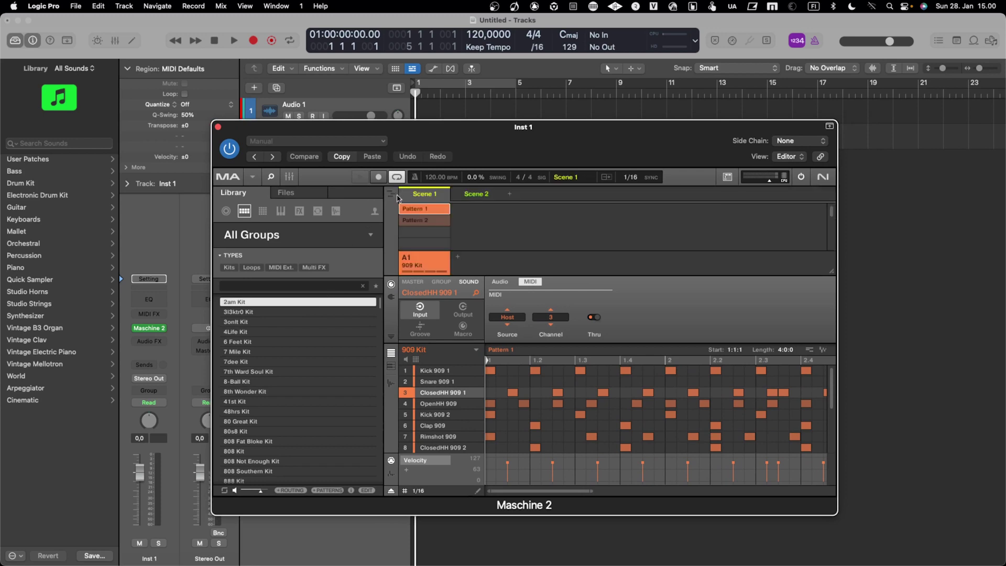
left_click_drag(418, 131, 493, 134)
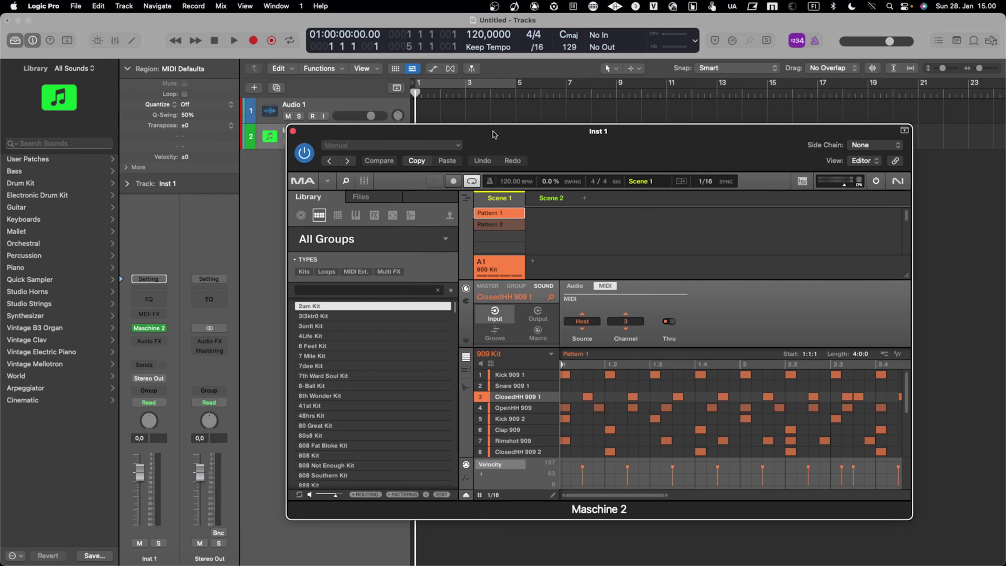
Play the project twice briefly to hear Maschine's Pattern 1 running in sync with the host.
key("space")
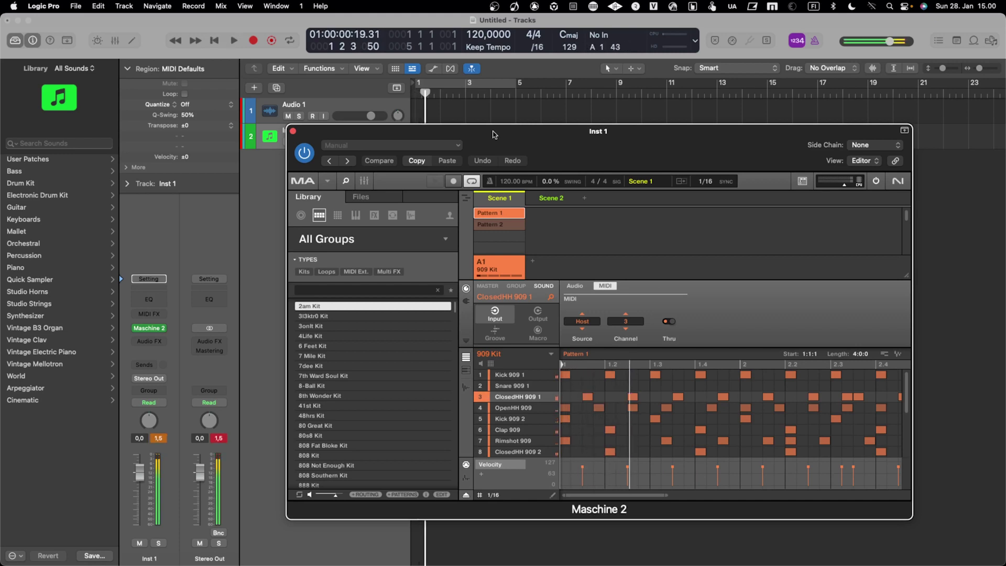
key("space")
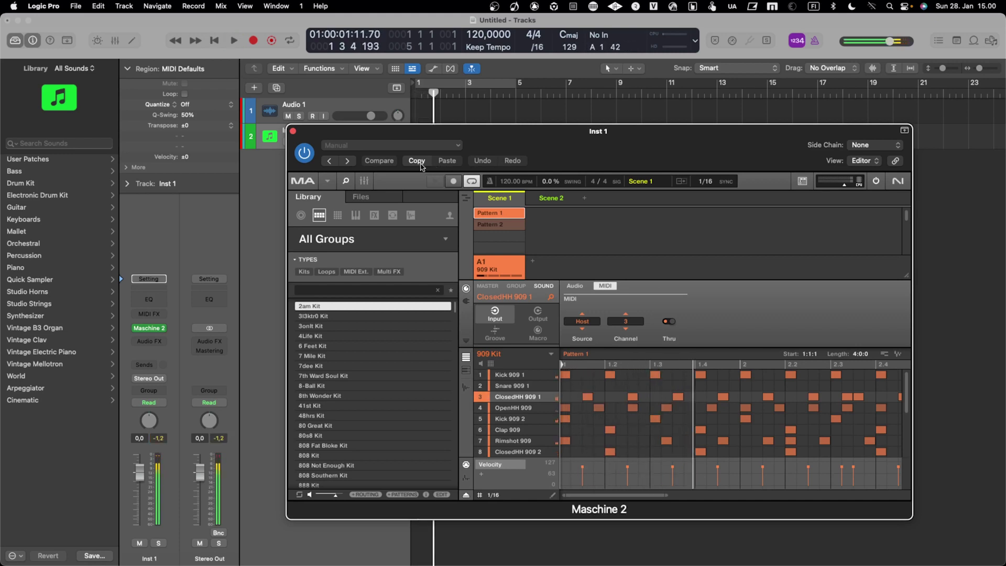
mouse_move(422, 132)
left_mouse_down()
mouse_move(526, 177)
mouse_move(435, 144)
left_mouse_up()
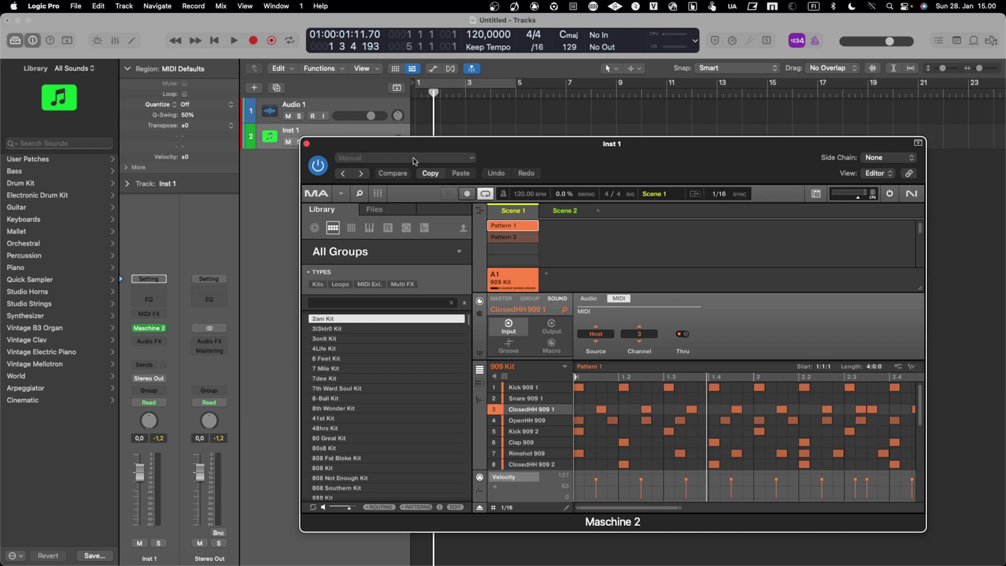
left_click_drag(425, 145, 403, 140)
key("space")
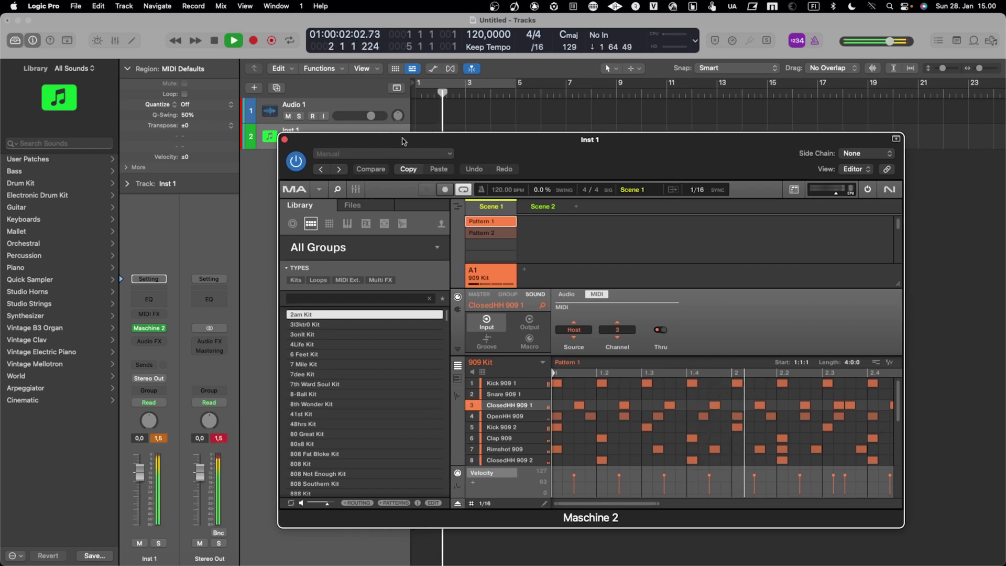
key("space")
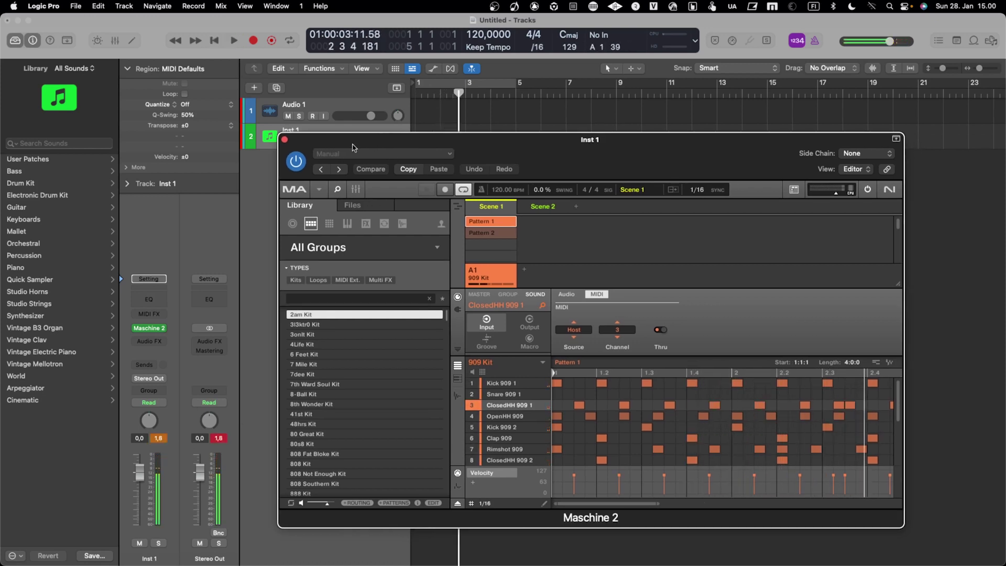
left_click_drag(354, 143, 373, 143)
Close the Maschine 2 window, show the Mixer and add two aux output channels to Inst 1.
left_click(301, 140)
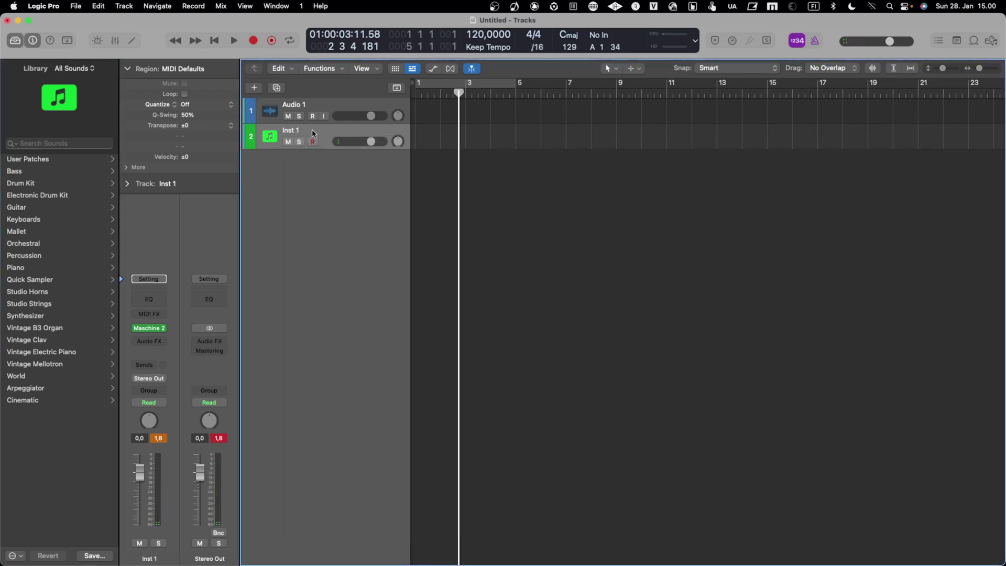
left_click(115, 40)
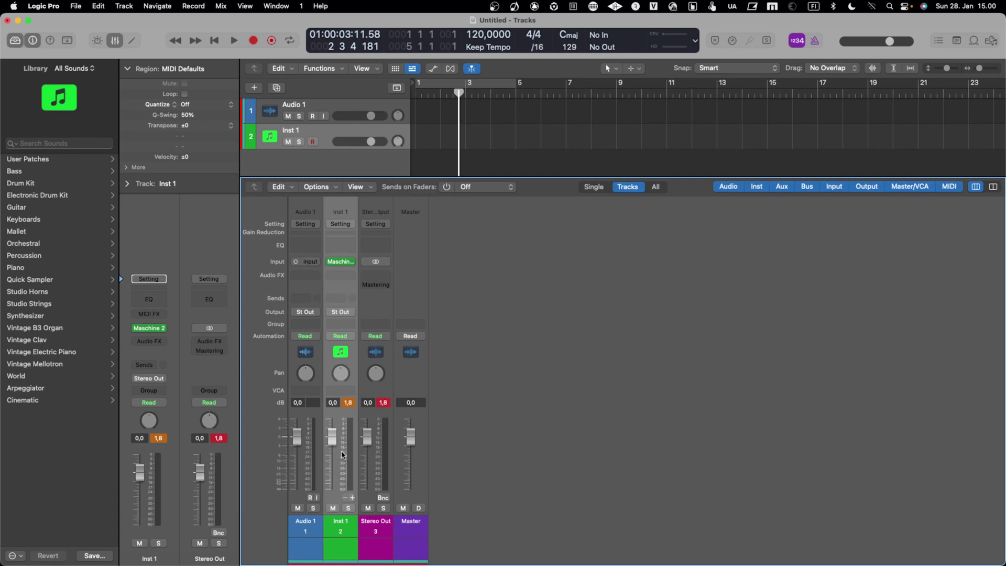
left_click(352, 498)
left_click(352, 498)
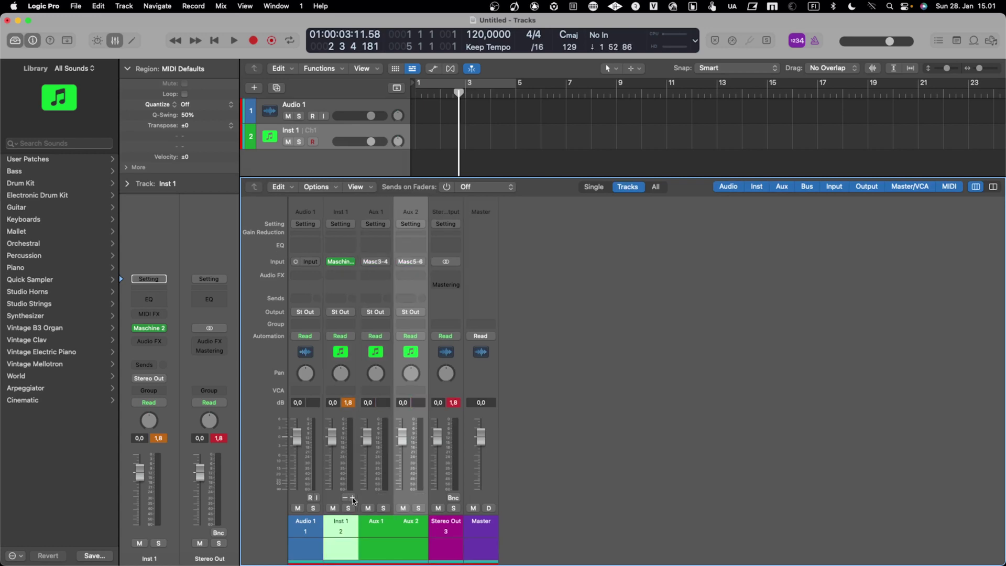
Play the project and check the signal levels on the Inst 1, Aux 1 and Aux 2 channels.
key("space")
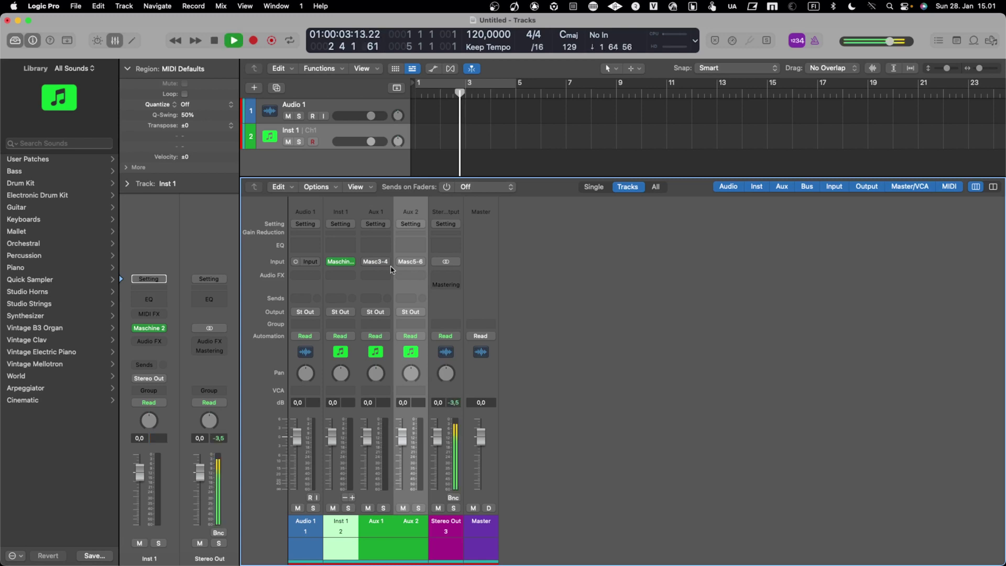
key("space")
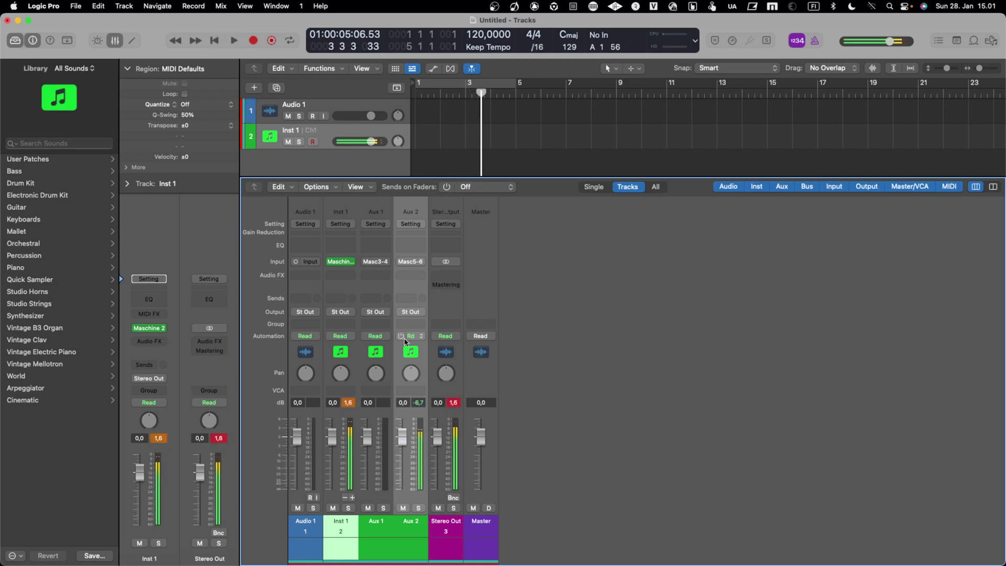
key("space")
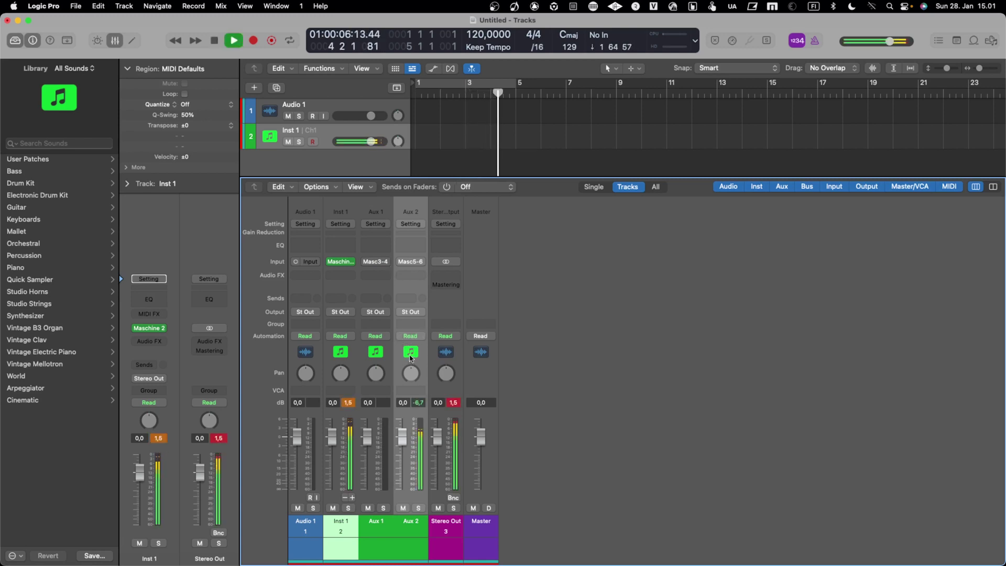
key("space")
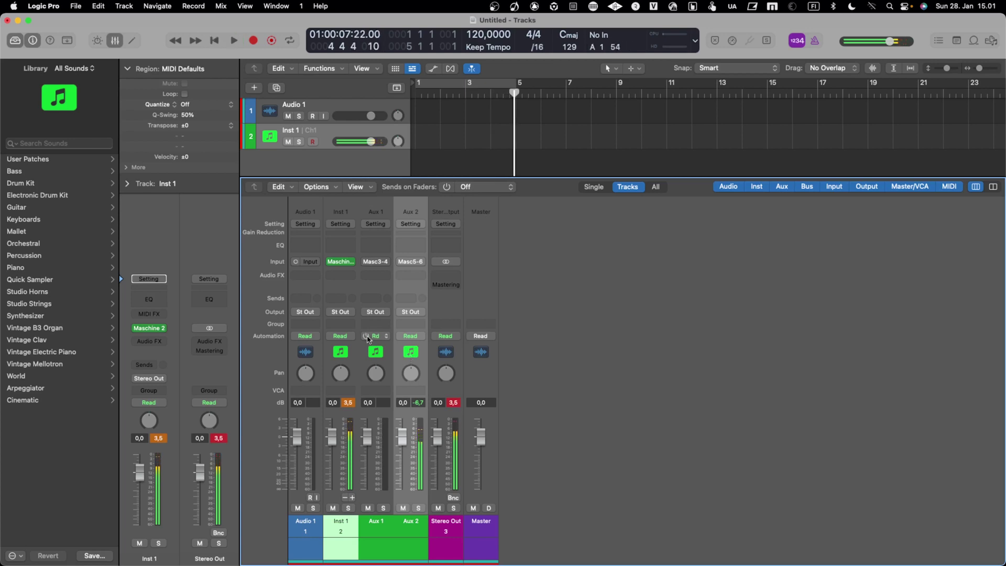
Review the Maschine 2 plug-in on Inst 1, close it and play the project briefly.
mouse_move(348, 268)
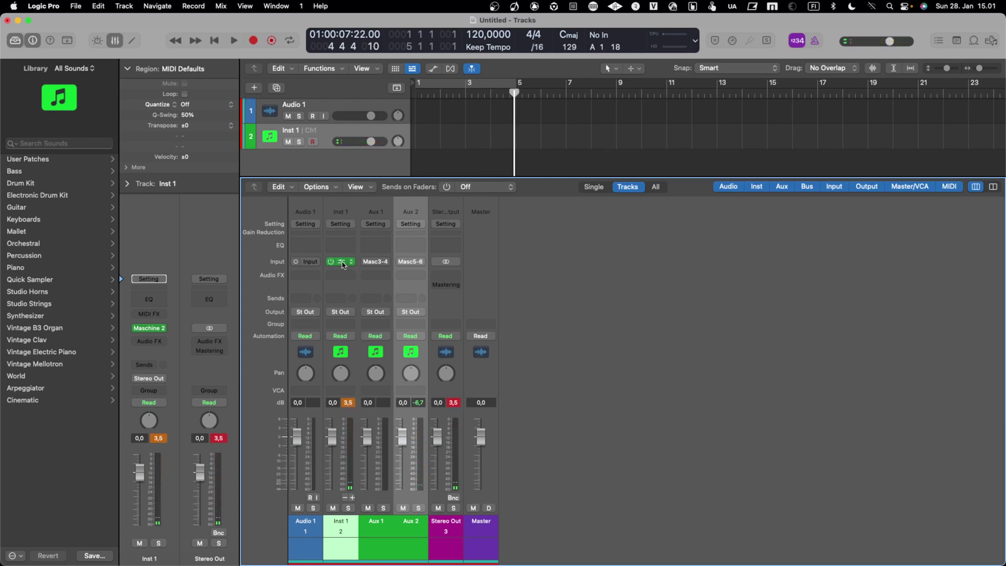
left_click(342, 264)
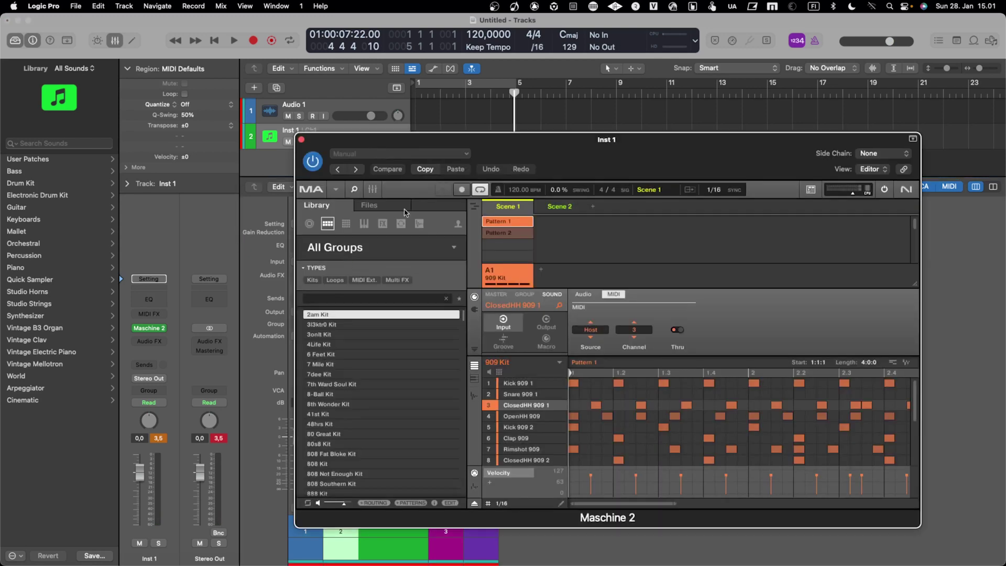
left_click(301, 139)
key("space")
key("space")
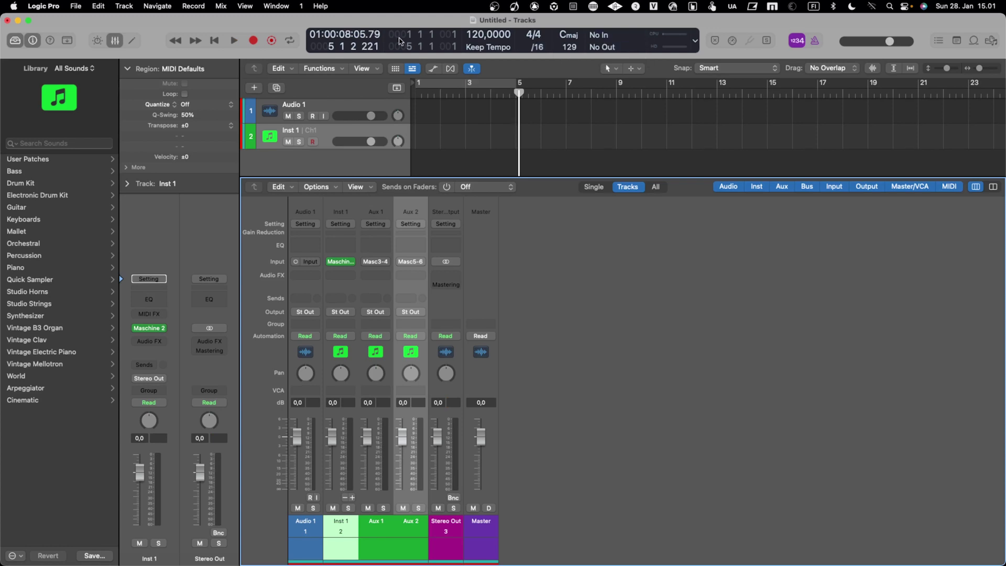
Turn on cycle mode for the project and enlarge the tracks area above the Mixer.
left_click(294, 41)
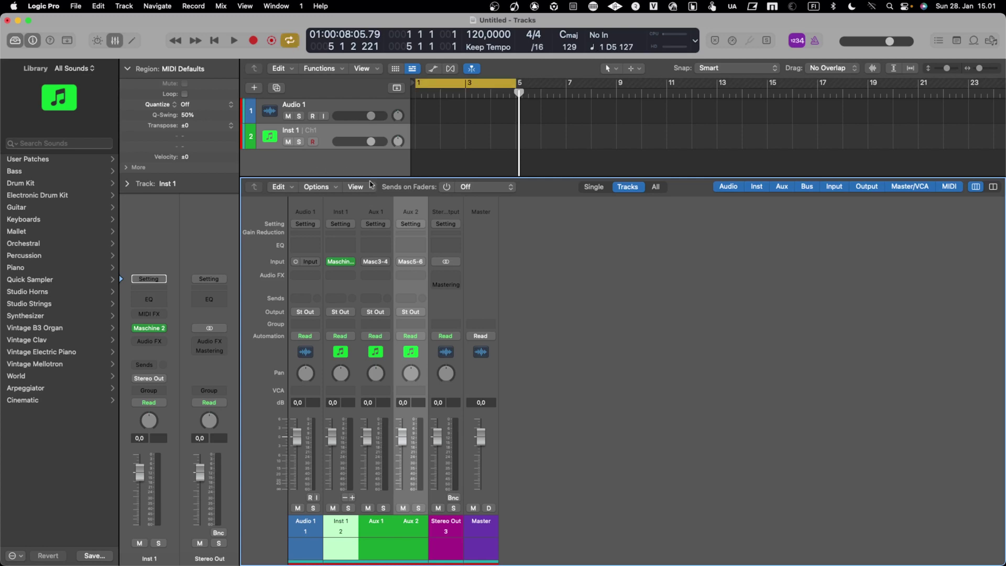
left_click(375, 212)
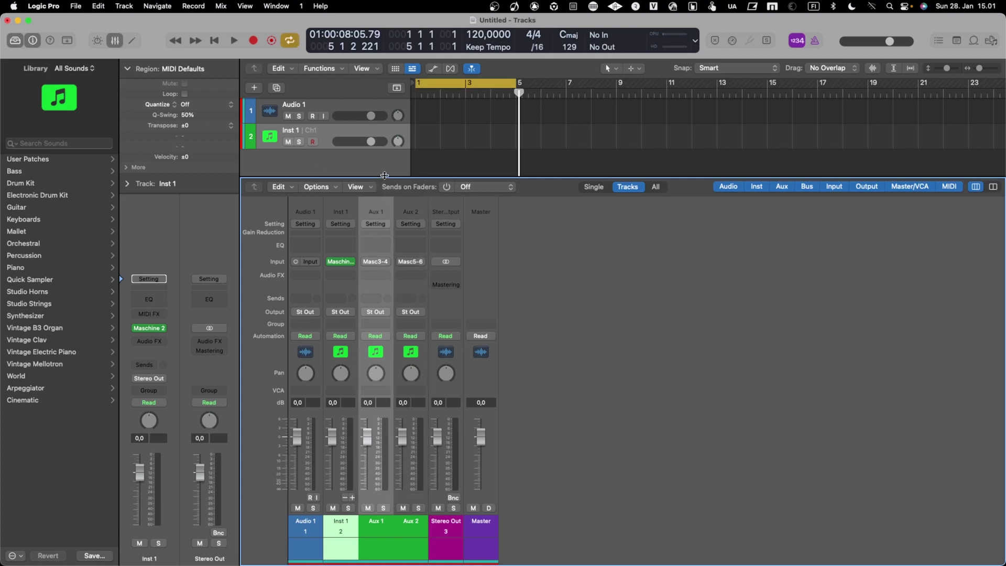
left_click_drag(385, 178, 381, 217)
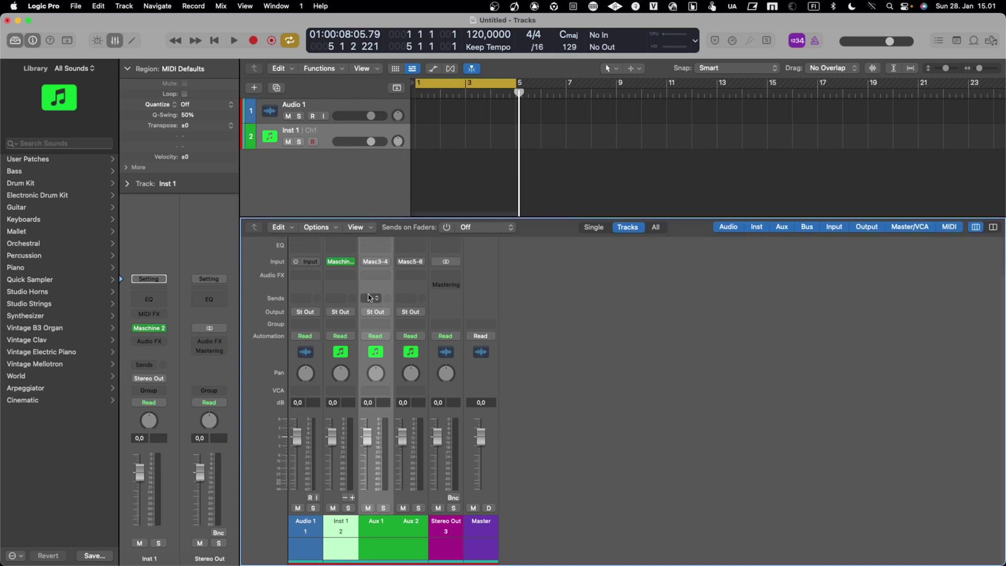
scroll(369, 295, "up", 3)
right_click(375, 247)
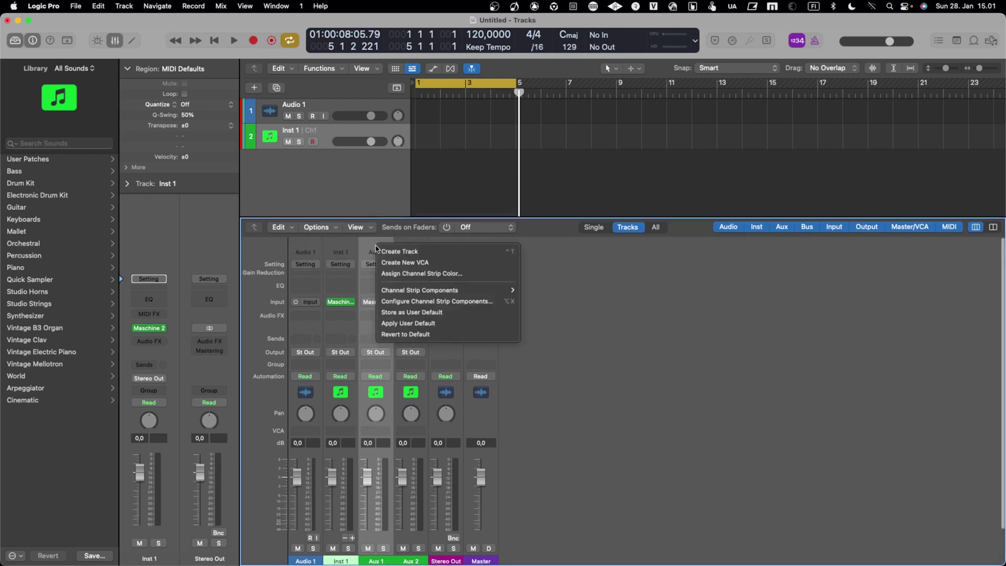
left_click(362, 191)
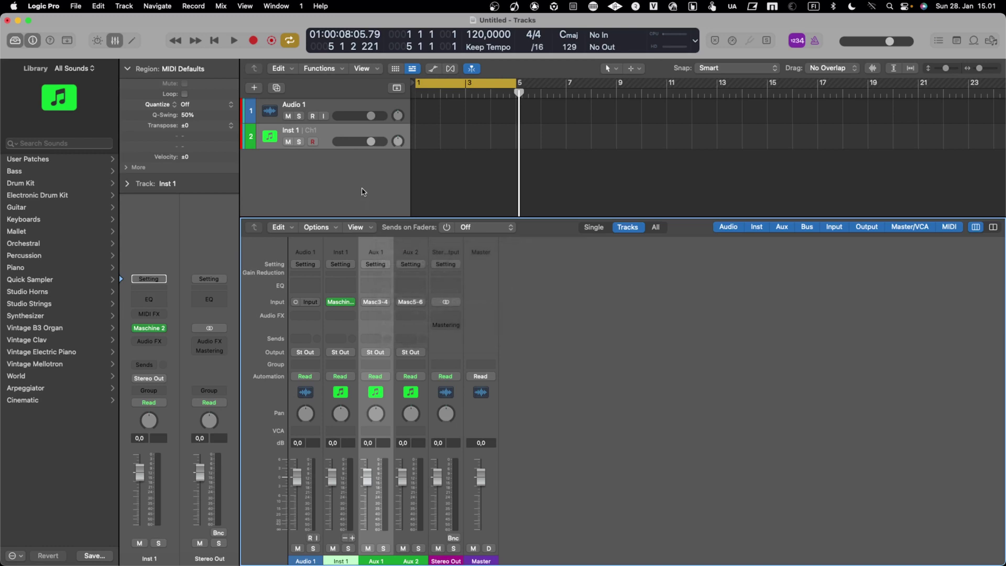
Create an empty MIDI region at bar 1 on the Inst 1 track and shorten the cycle range to that bar.
left_click(423, 139)
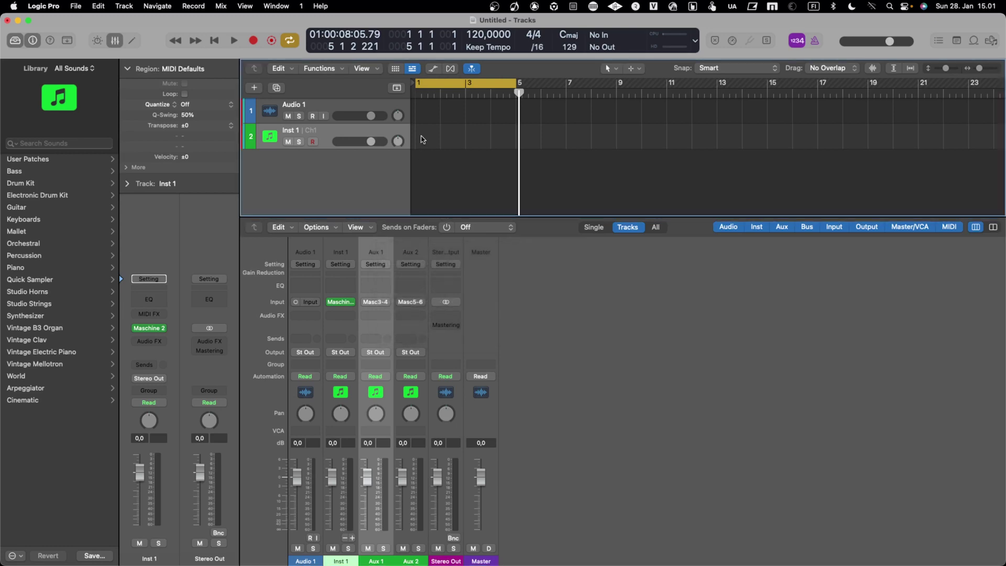
right_click(422, 139)
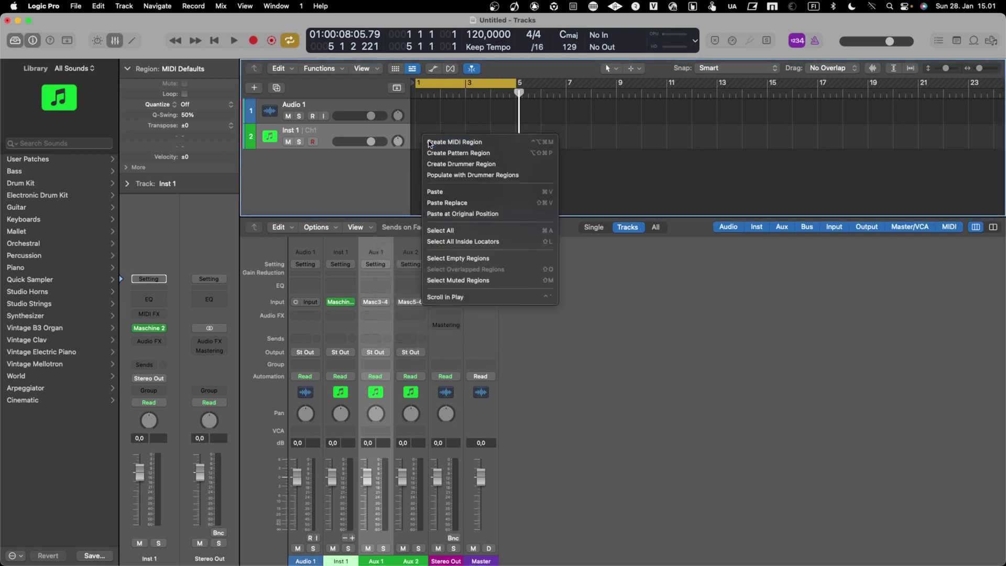
left_click(429, 143)
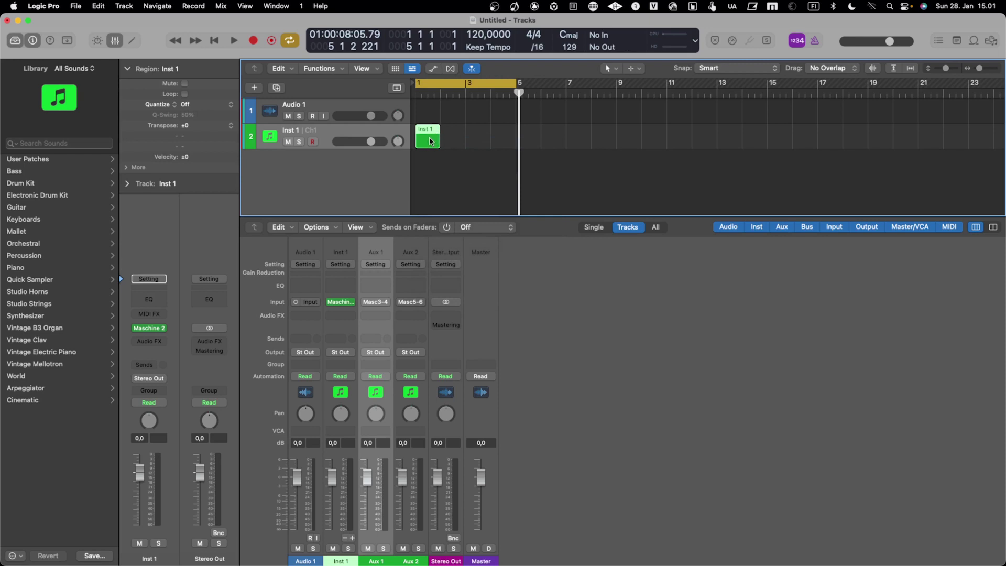
left_click_drag(516, 83, 440, 84)
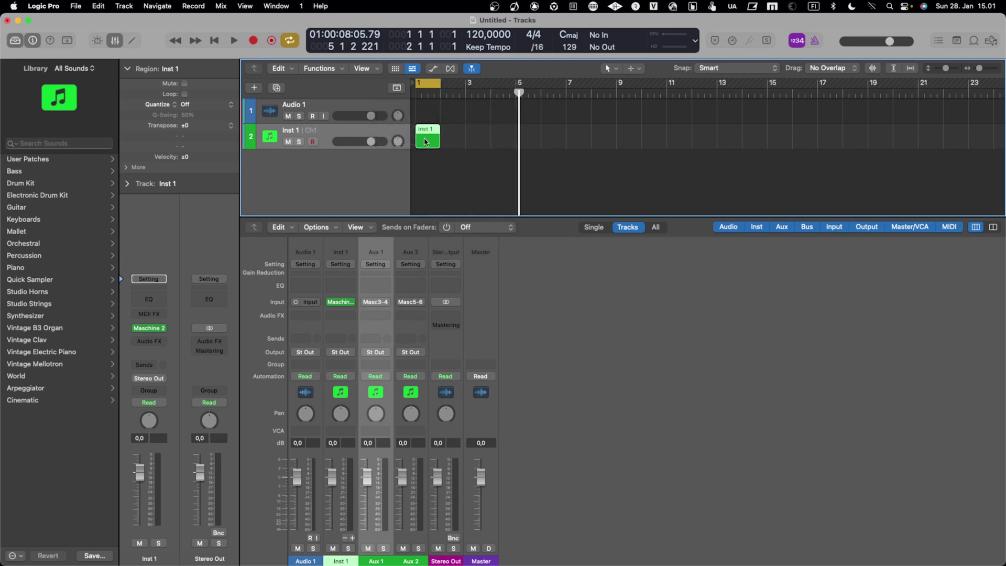
Draw a C3 note on each of the four beats of the Inst 1 region with the Pencil tool and play the loop.
double_click(426, 141)
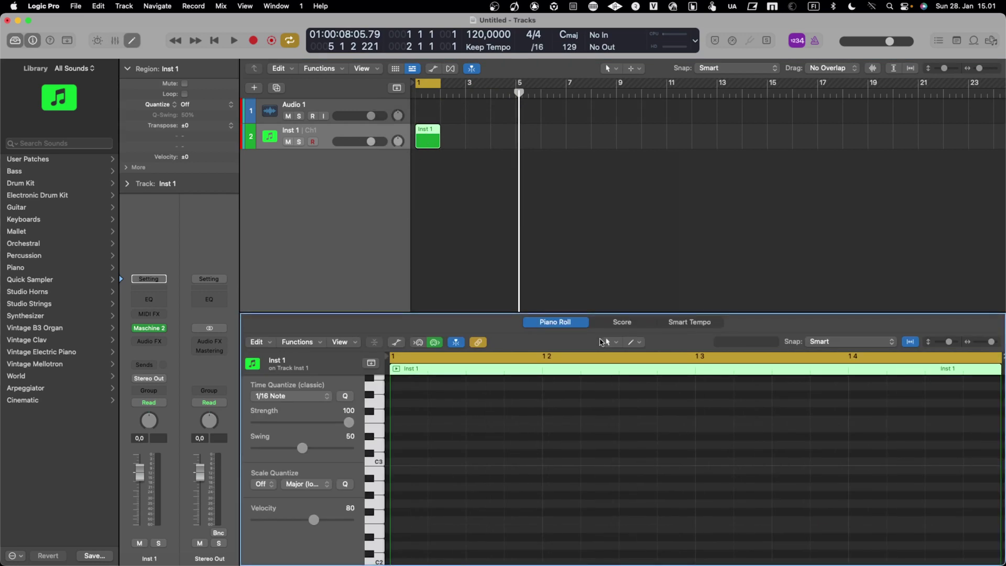
left_click(609, 343)
left_click(626, 369)
left_click(407, 462)
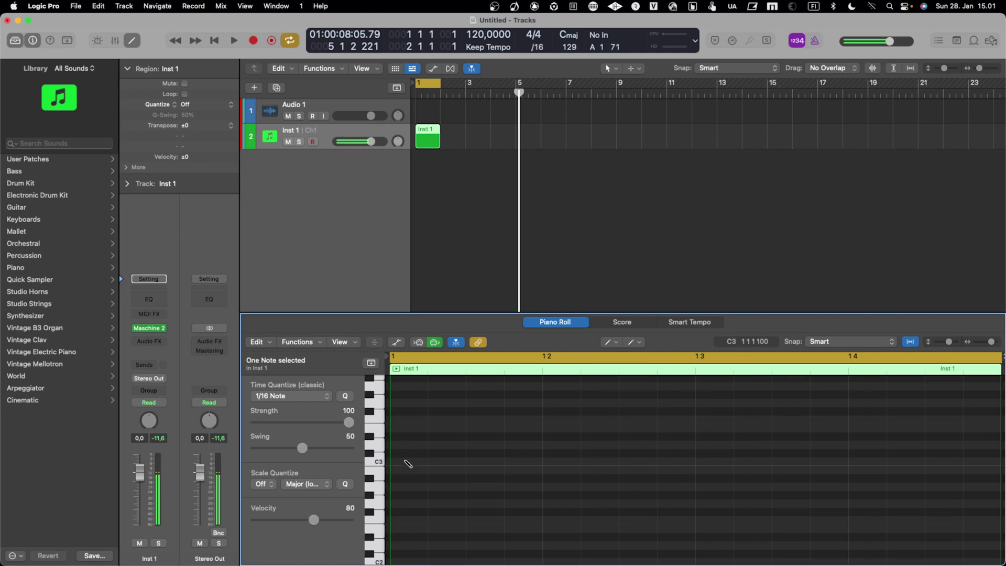
left_click(556, 462)
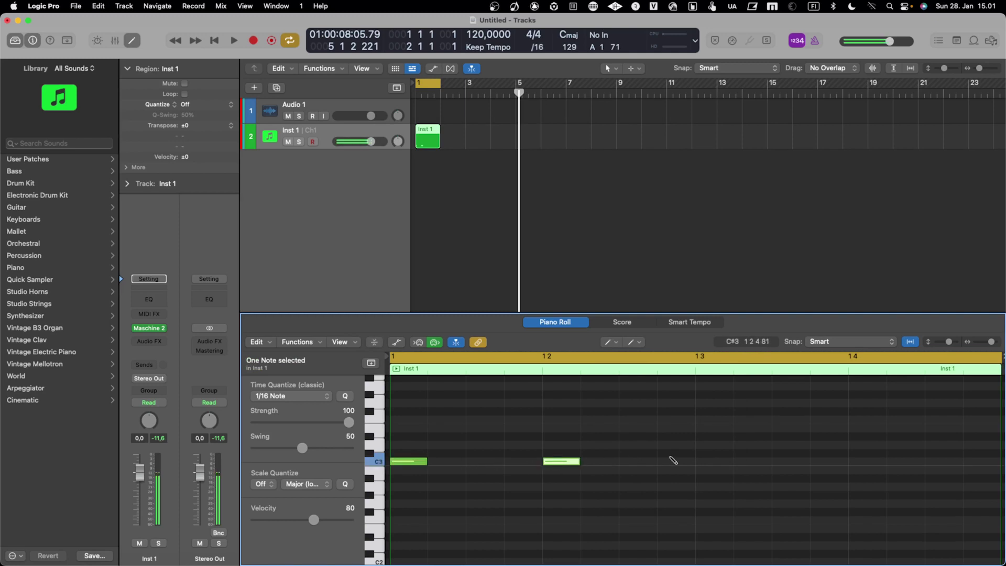
left_click(709, 462)
left_click(858, 462)
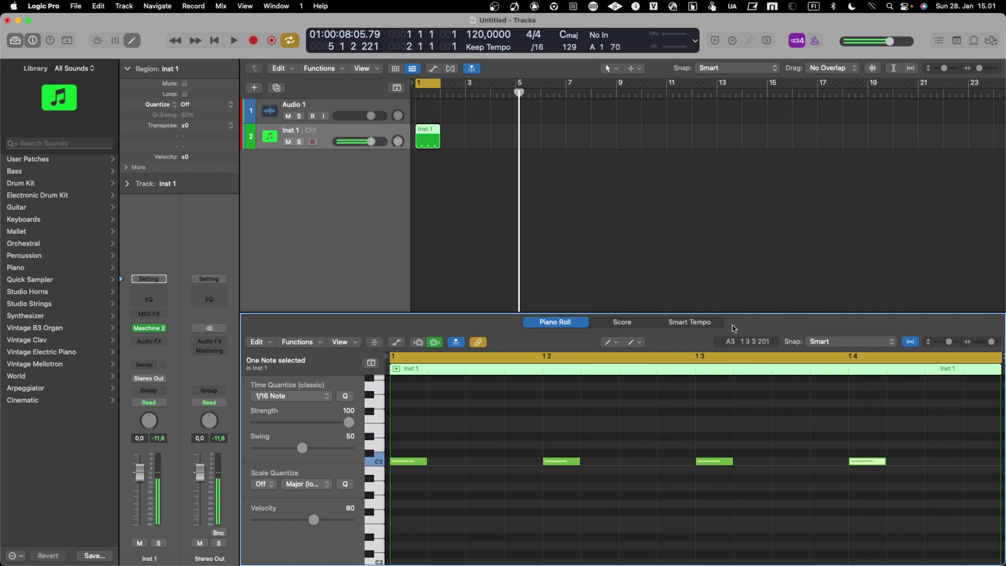
key("space")
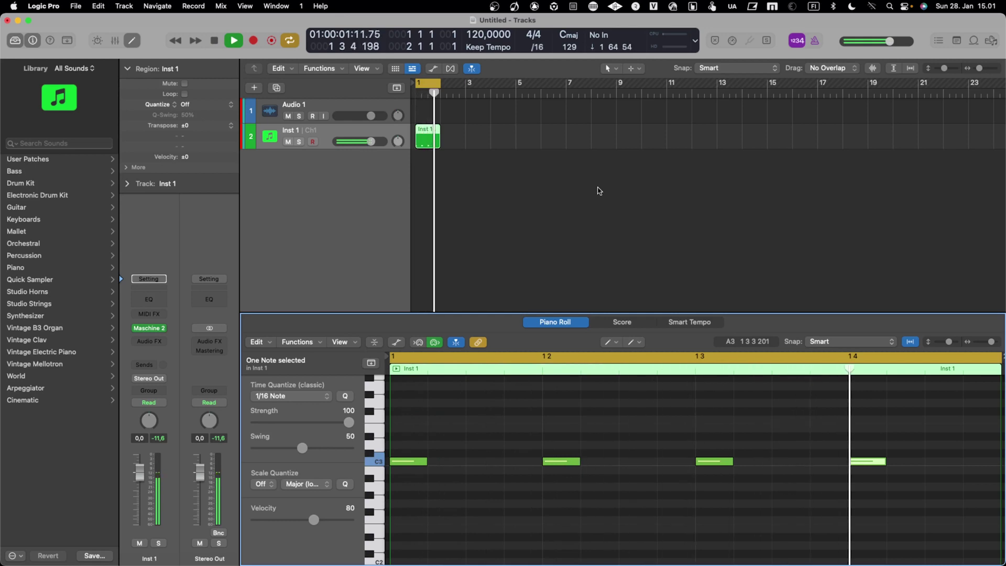
key("space")
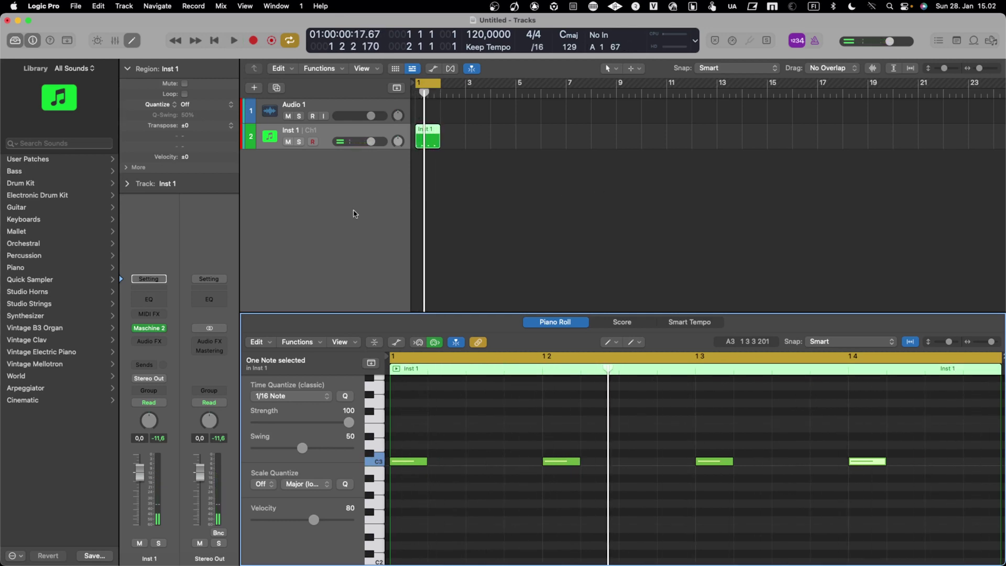
Show the Mixer and check which Inst 1 outputs are available as the input of Aux 1.
left_click(115, 40)
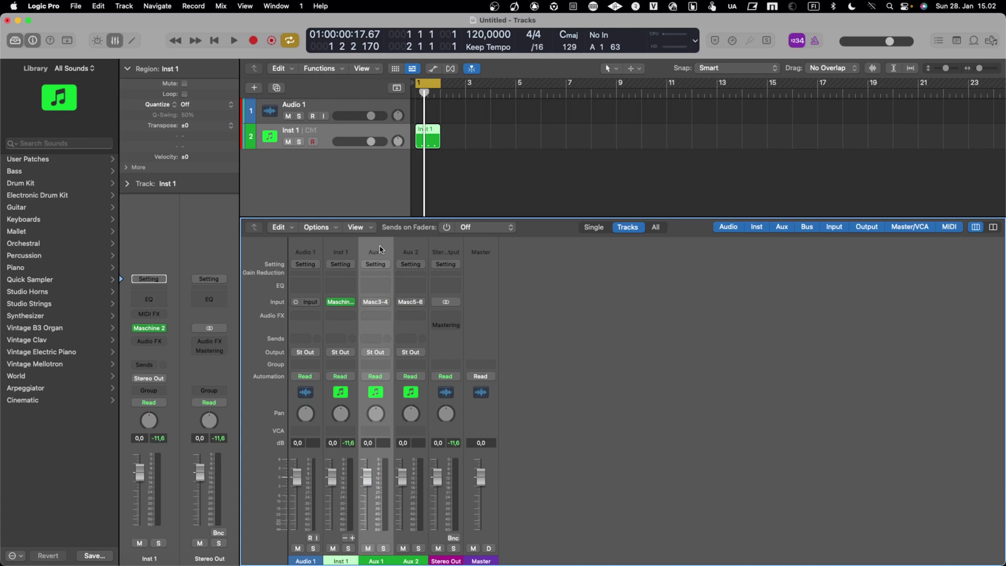
left_click(374, 302)
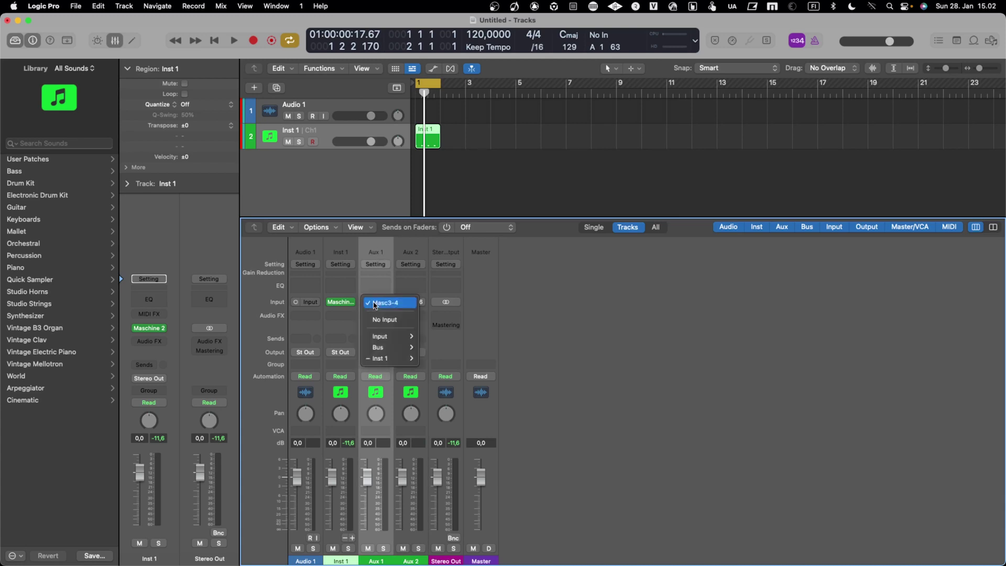
mouse_move(378, 357)
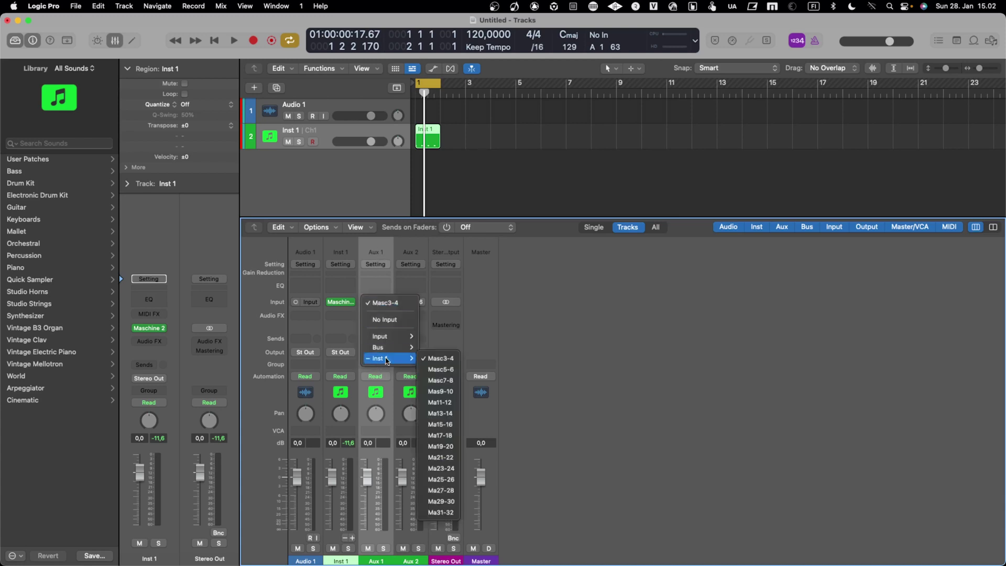
left_click(517, 324)
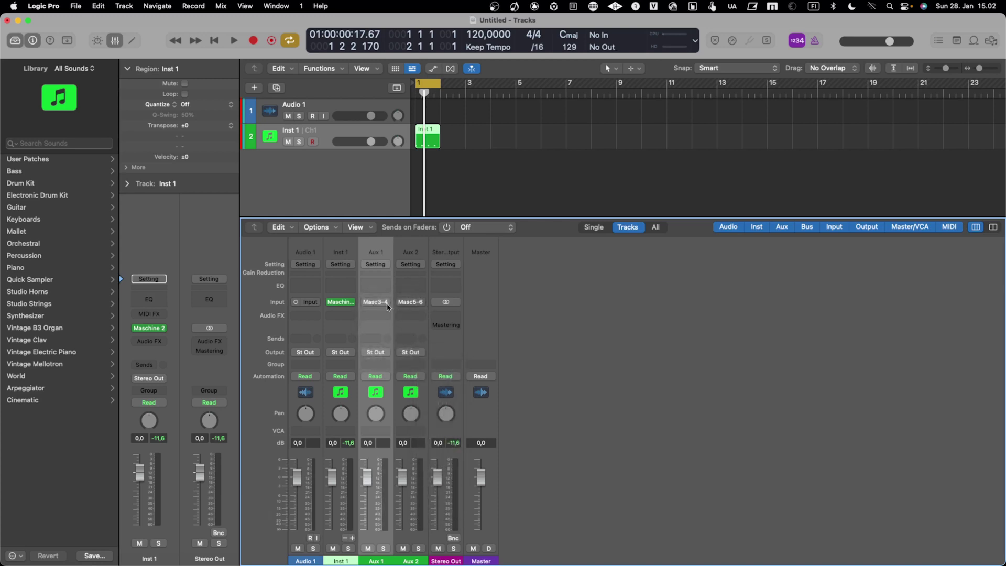
left_click(383, 187)
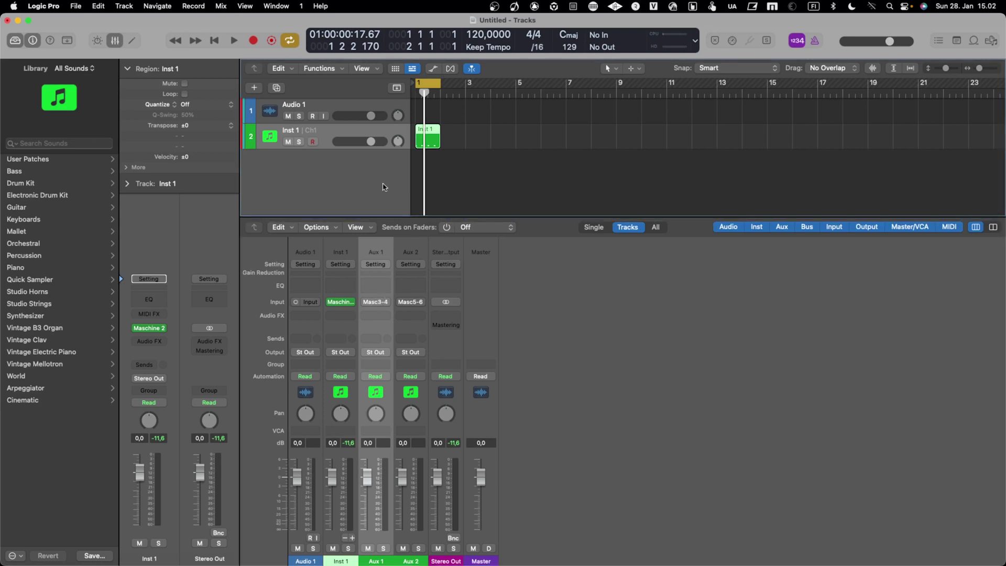
Create arrangement tracks for the Aux 1 and Aux 2 channel strips.
right_click(379, 246)
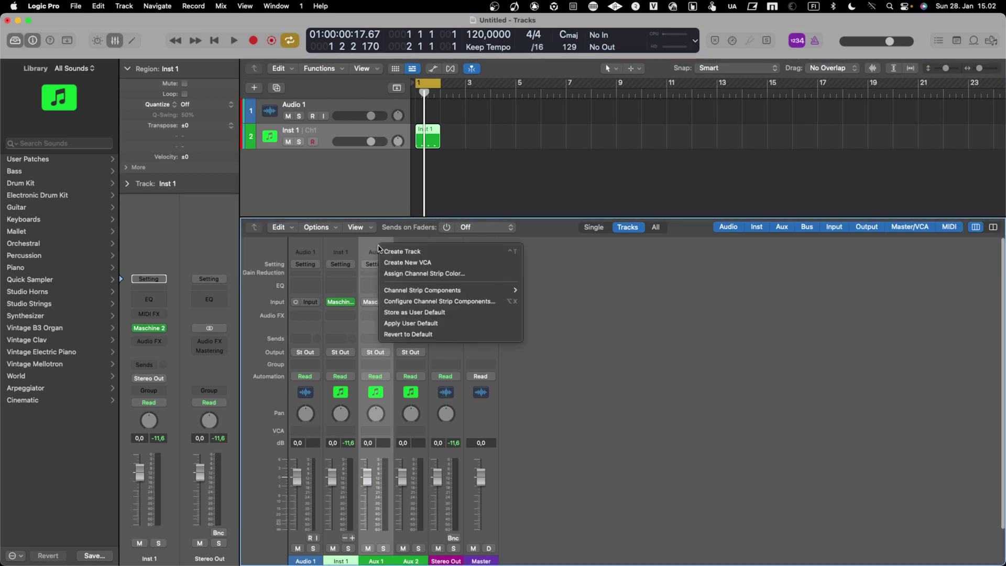
left_click(404, 253)
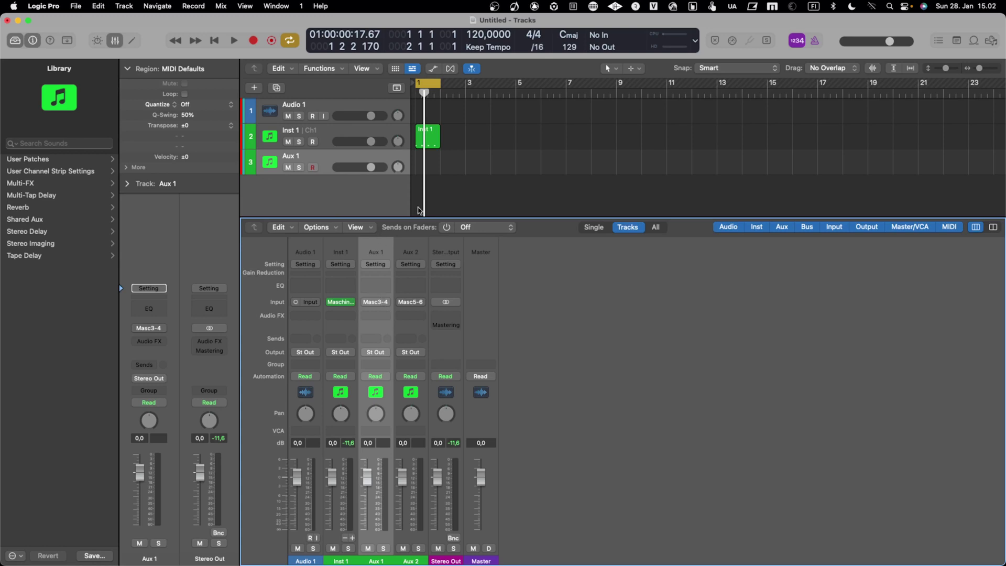
right_click(417, 248)
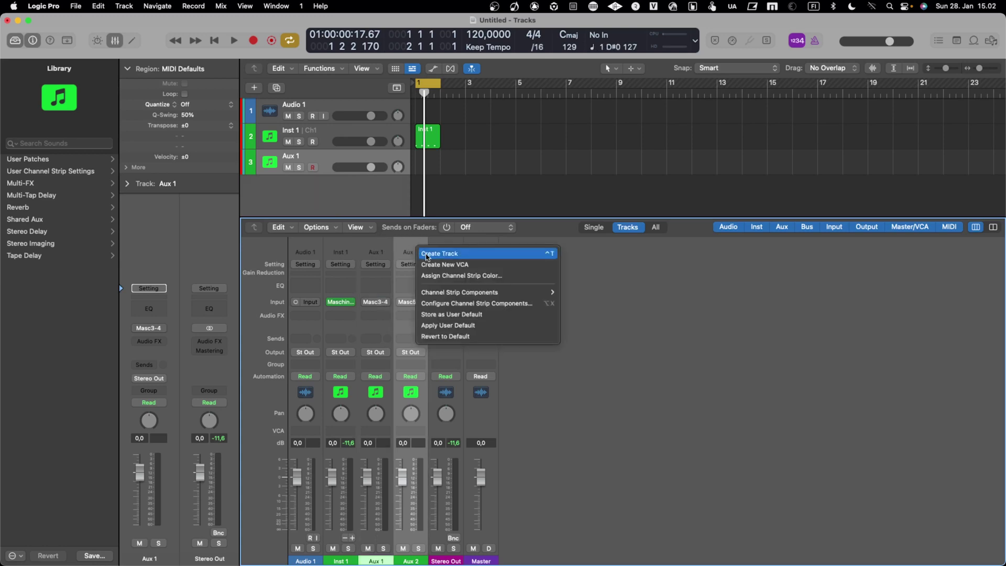
left_click(426, 254)
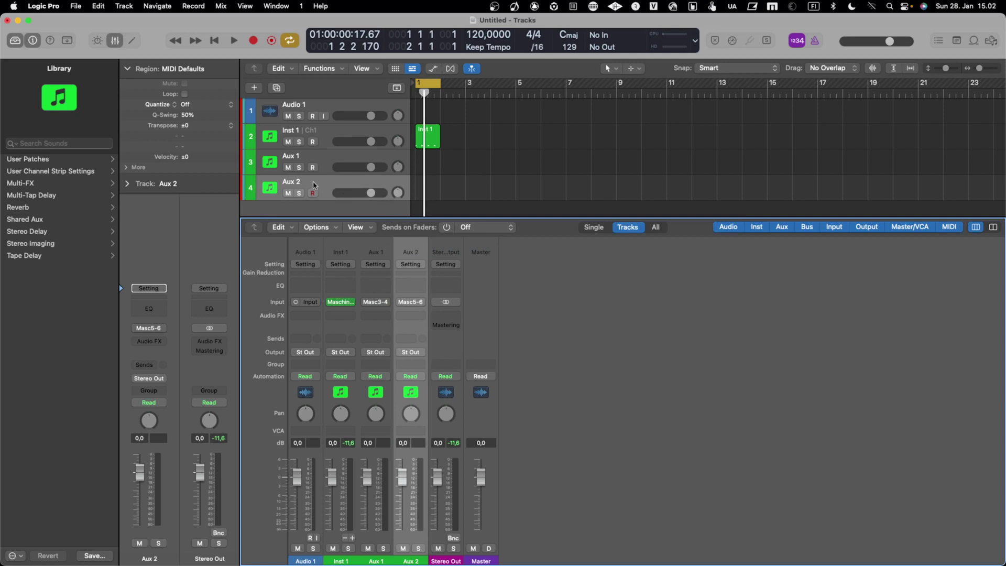
Check the MIDI Out Channel of the Aux 2 and Aux 1 tracks in their track parameters and hide the Mixer.
left_click(127, 184)
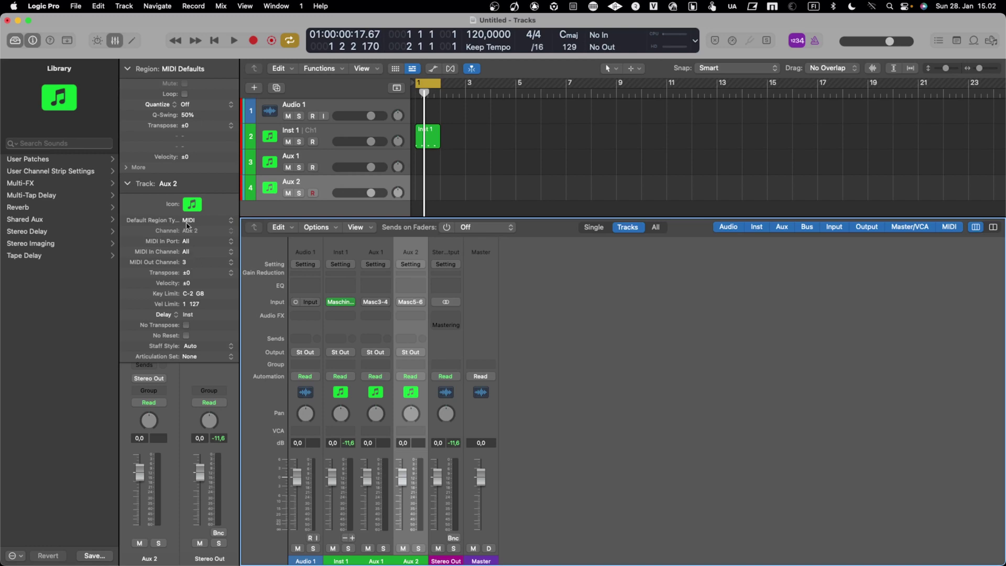
left_click(329, 163)
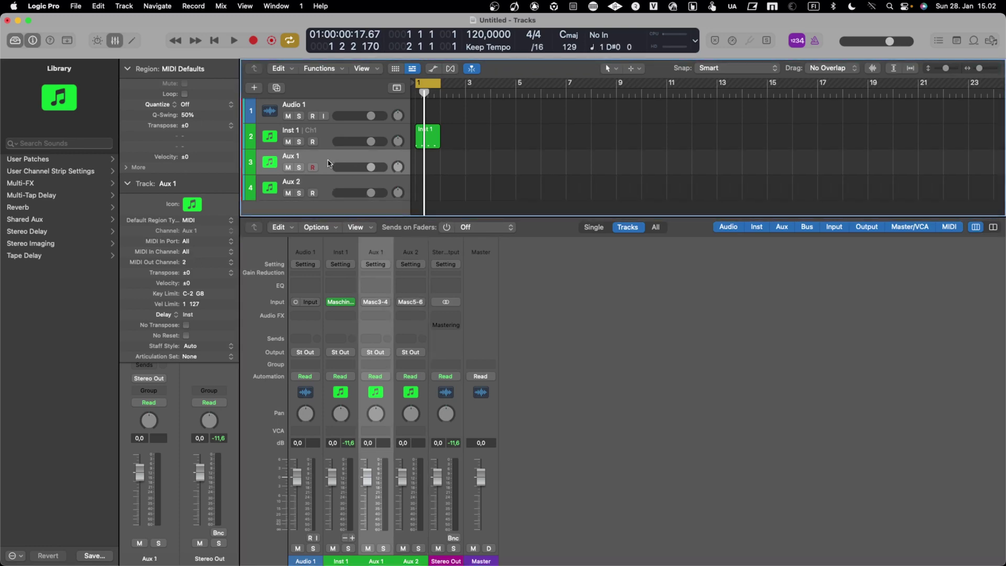
left_click(193, 267)
left_click(194, 267)
left_click(114, 41)
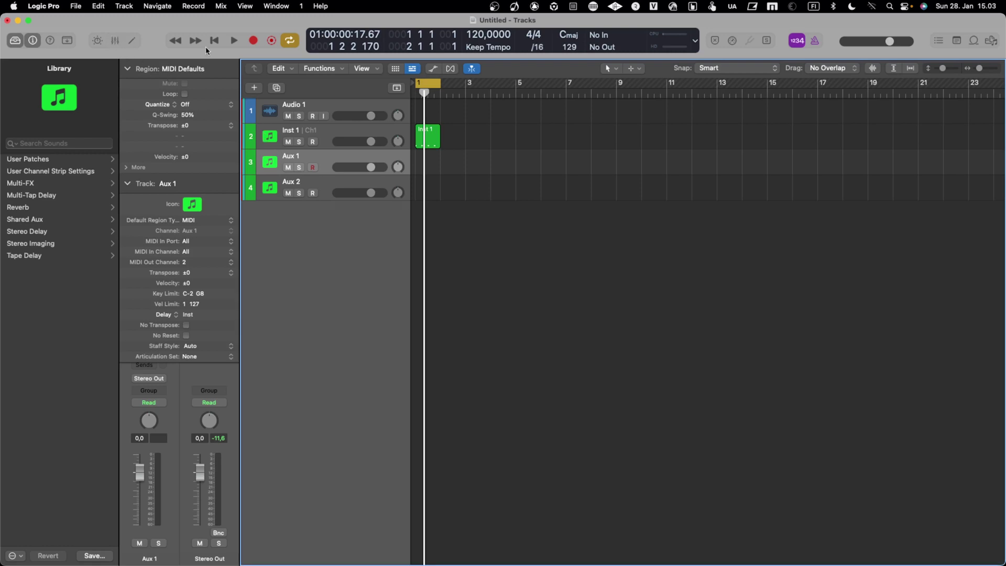
Create a MIDI region at bar 1 on the Aux 1 track and draw C3 notes on beats 2 and 4.
right_click(421, 164)
left_click(445, 166)
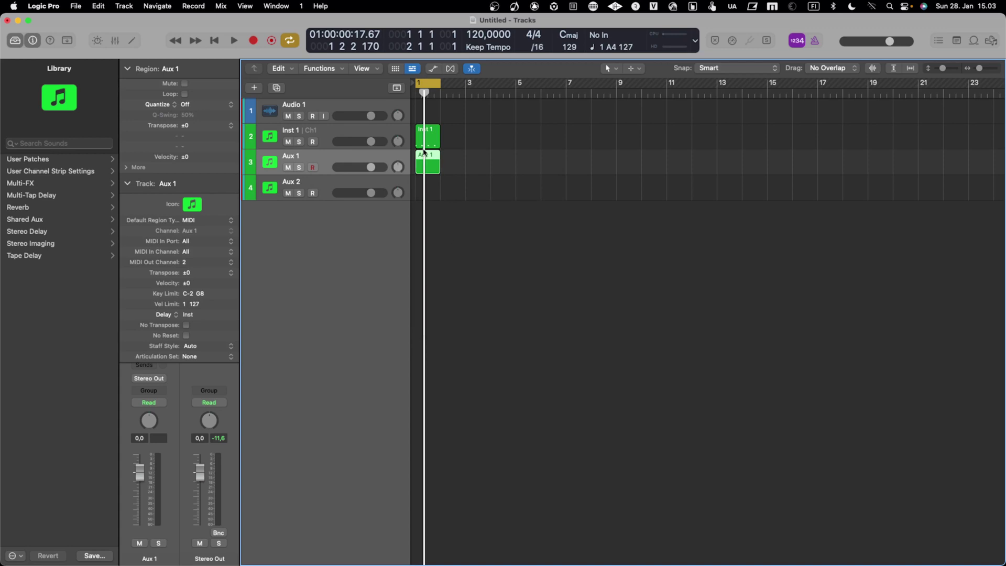
double_click(428, 159)
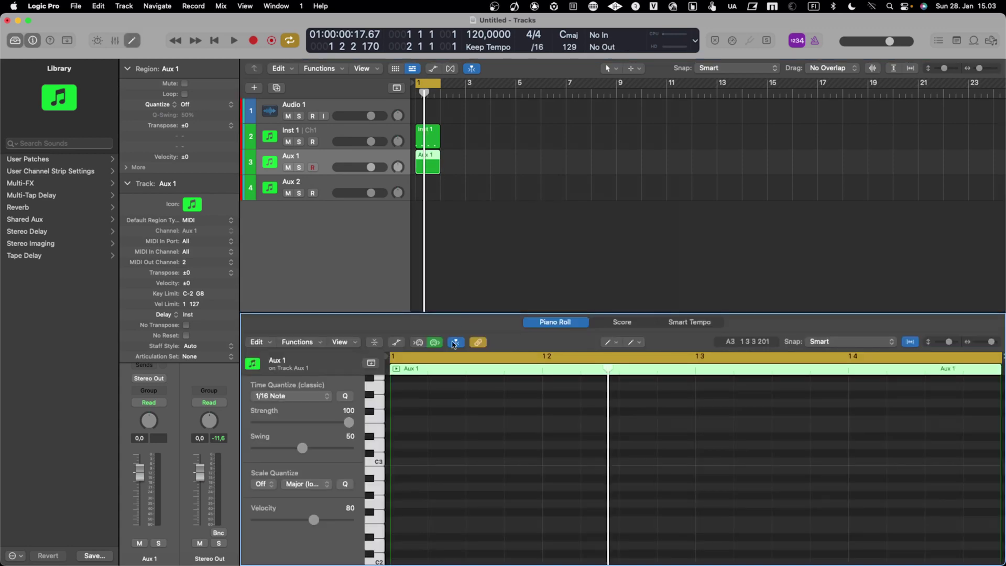
left_click(560, 462)
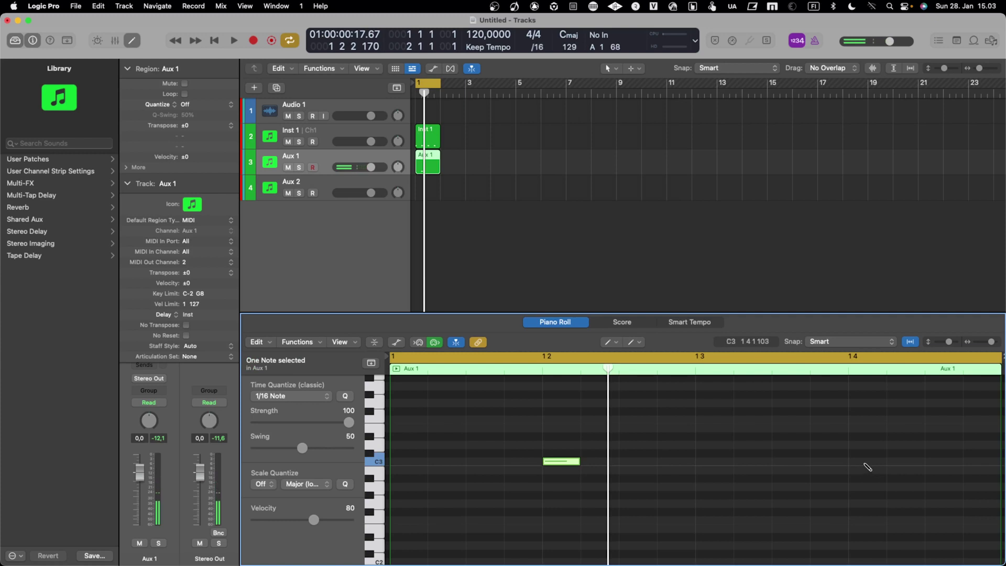
left_click(864, 461)
Create a MIDI region at bar 1 on the Aux 2 track and draw ten consecutive C3 sixteenth notes from its start.
left_click(435, 195)
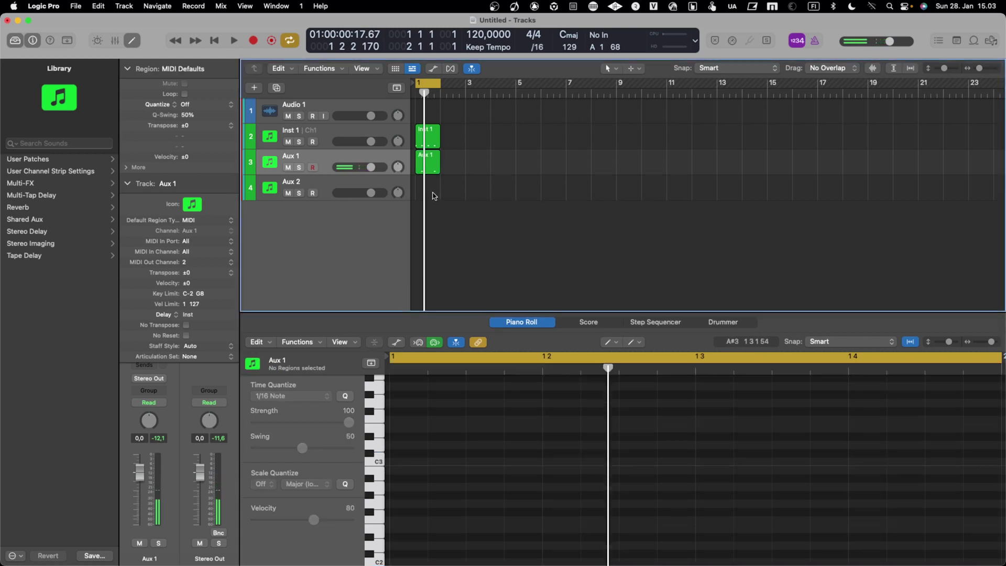
right_click(434, 195)
left_click(445, 199)
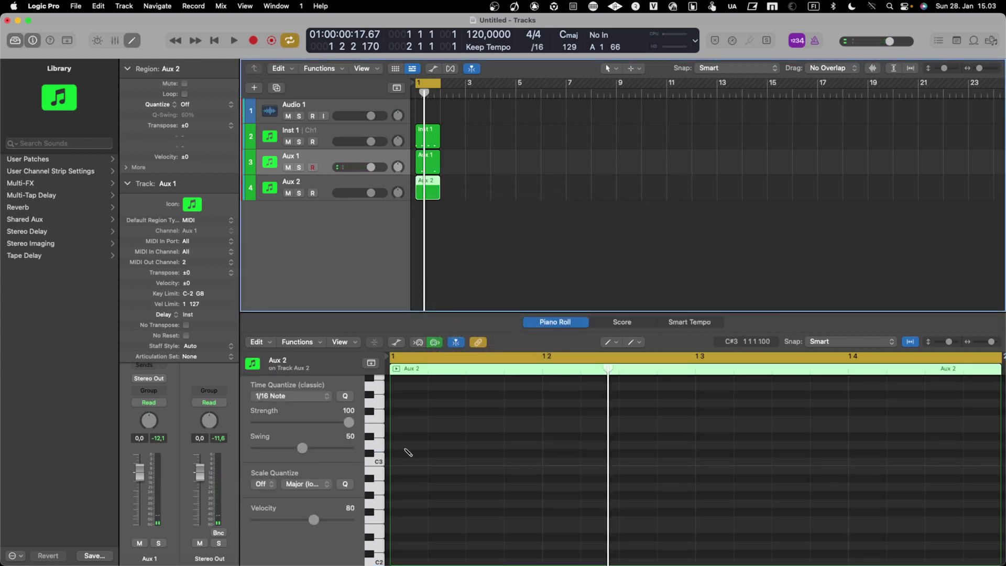
left_click(406, 462)
left_click(435, 461)
left_click(473, 462)
left_click(511, 461)
left_click(563, 462)
left_click(601, 462)
left_click(643, 461)
left_click(673, 461)
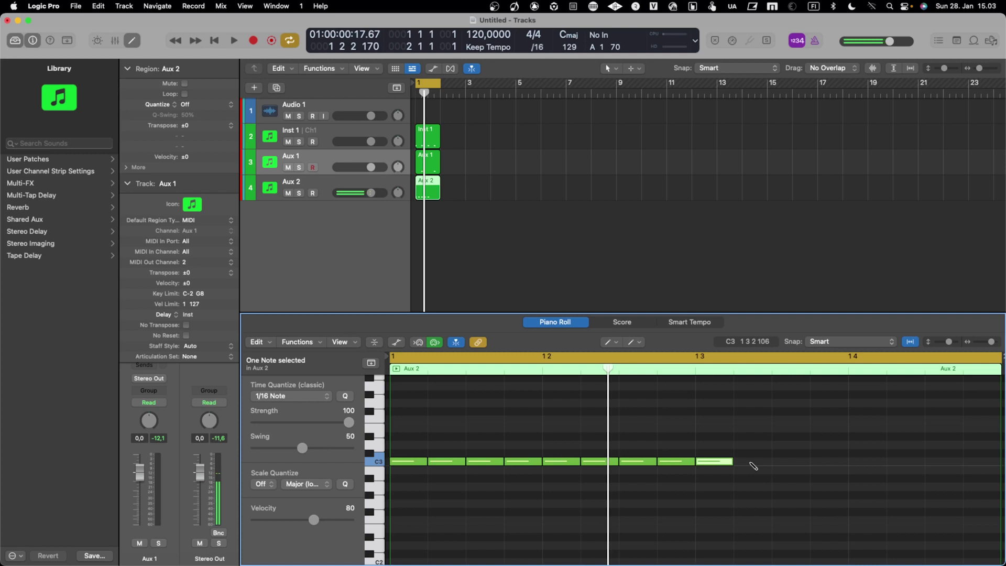
left_click(753, 462)
Fill the rest of the Aux 2 region with rising sixteenth notes: two D3, one E3, one F3 and three G3.
left_click(791, 445)
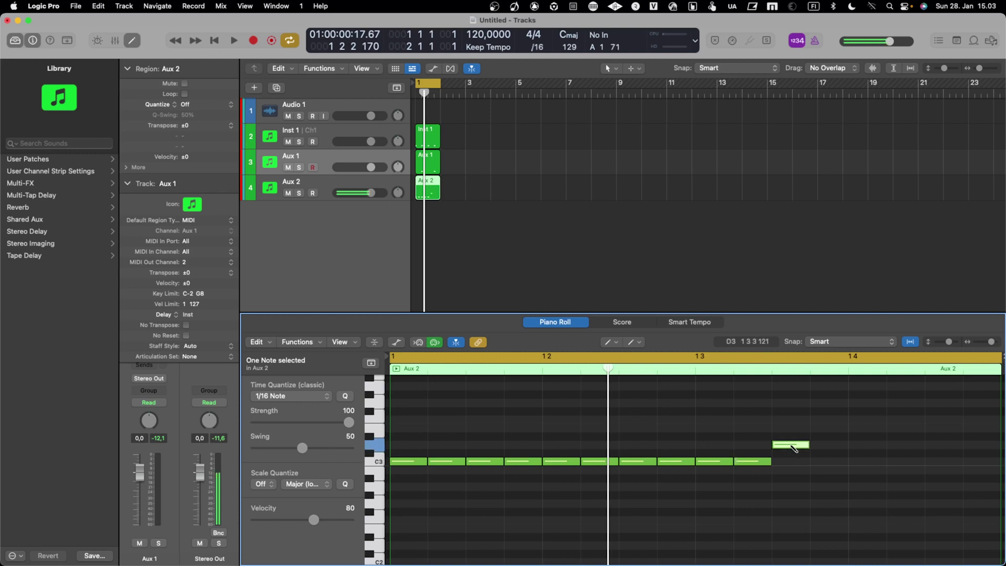
left_click(829, 445)
left_click(833, 427)
left_click(873, 420)
left_click(906, 403)
left_click(943, 403)
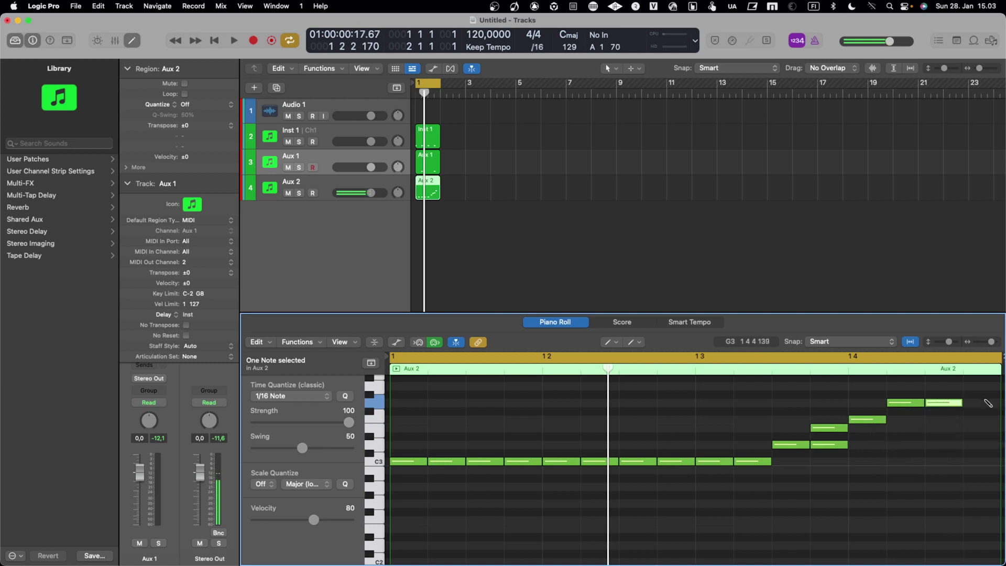
left_click(977, 403)
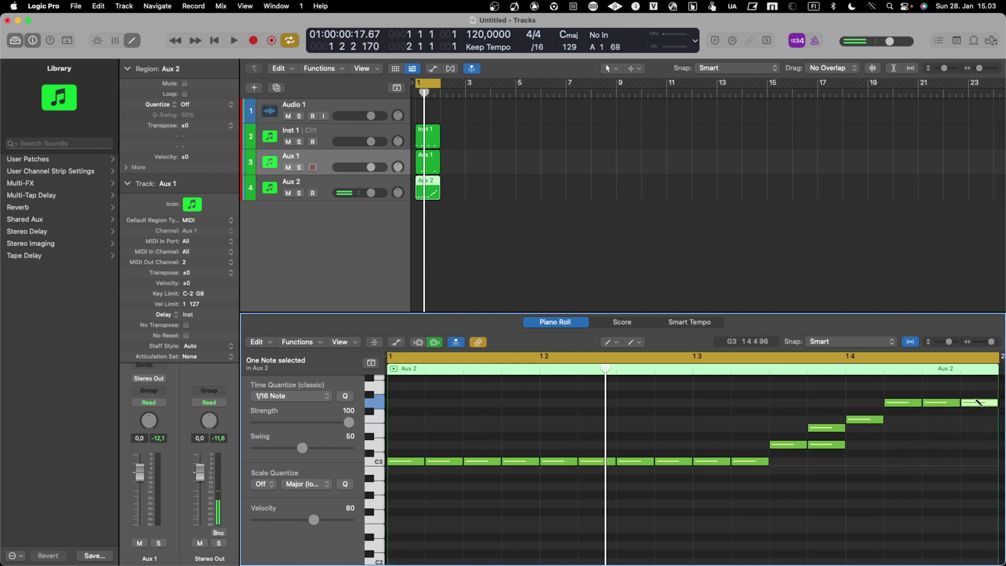
Switch to the Pointer tool and delete the second D3 note, directly below the E3 note in the Aux 2 region.
left_click(607, 343)
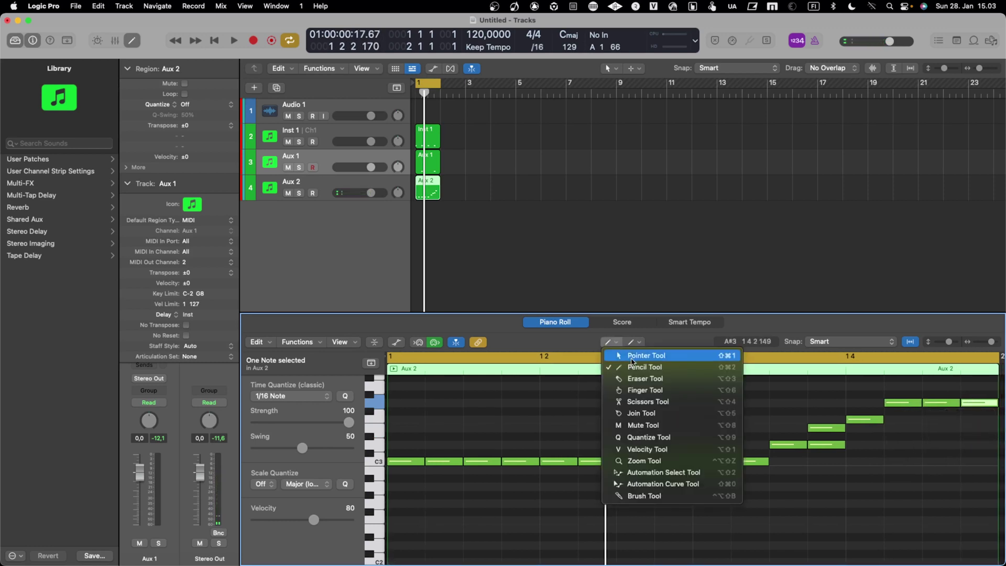
left_click(646, 355)
left_click(828, 445)
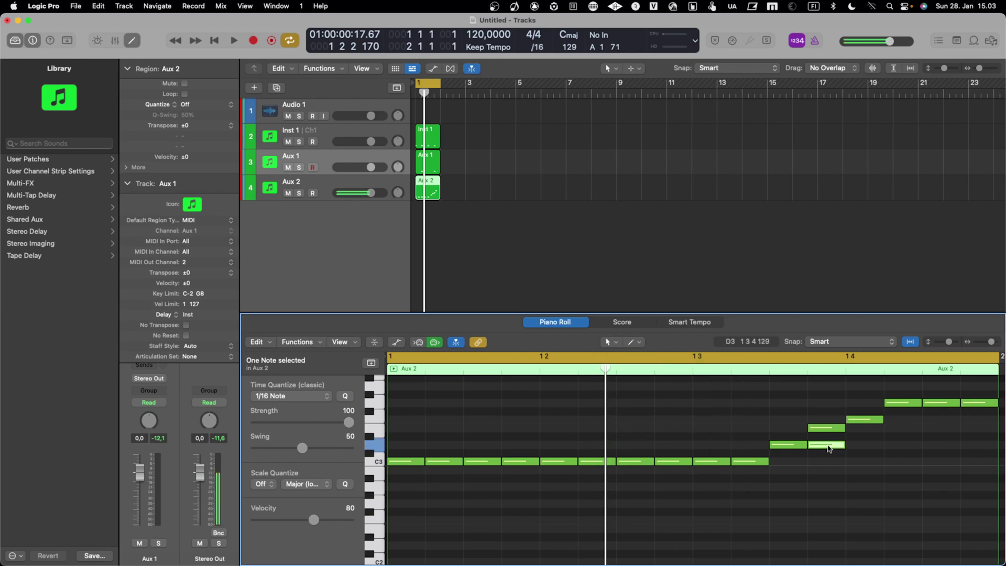
right_click(828, 446)
left_click(828, 446)
right_click(828, 446)
left_click(759, 220)
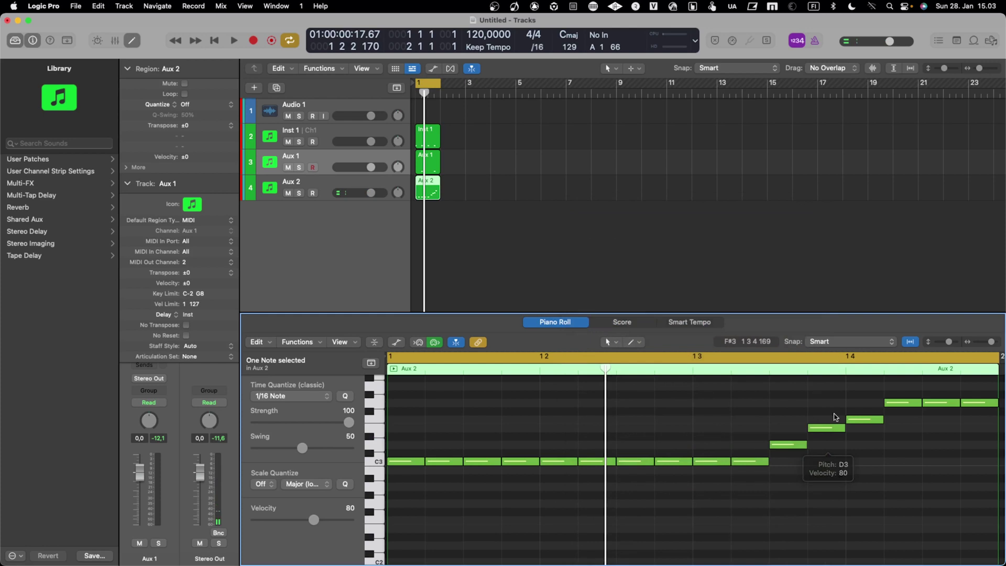
Raise the second of the three G3 notes at the end of the Aux 2 region to A3.
mouse_move(829, 431)
left_mouse_down()
mouse_move(826, 391)
mouse_move(827, 432)
left_mouse_up()
scroll(931, 413, "up", 1)
mouse_move(932, 414)
left_mouse_down()
mouse_move(939, 390)
mouse_move(941, 401)
left_mouse_up()
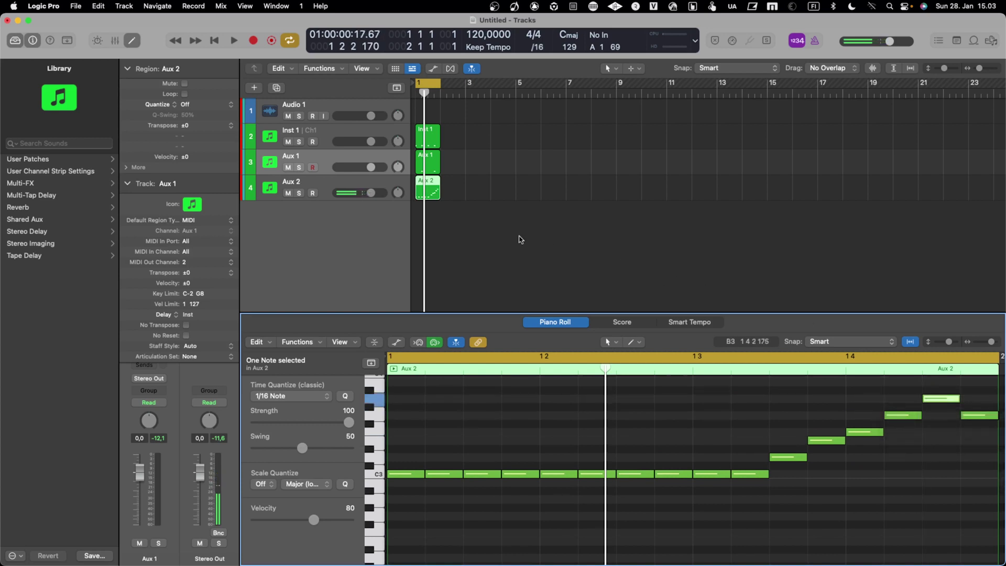
Play back the one-bar cycle to hear the three drum regions together, and stop playback.
key("space")
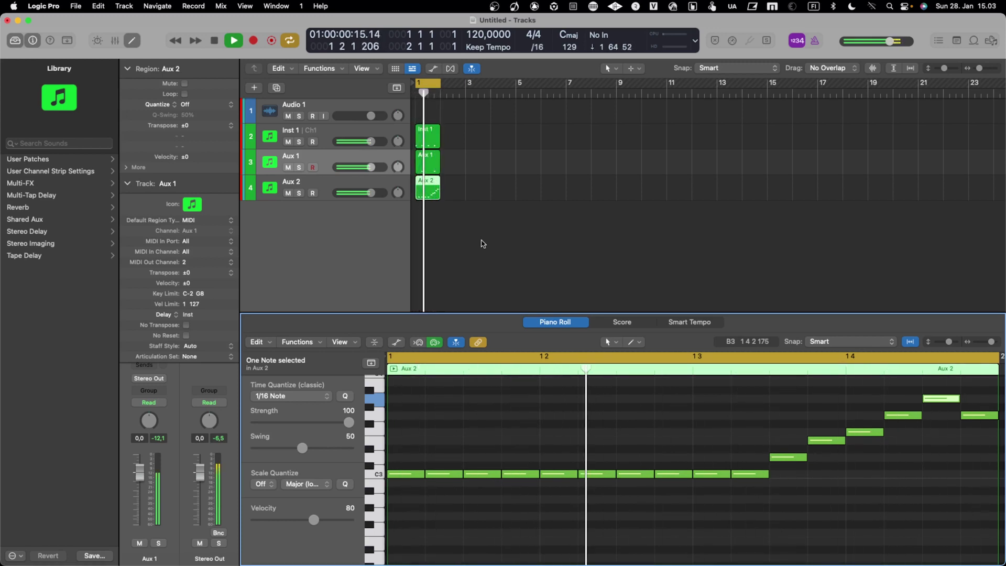
key("space")
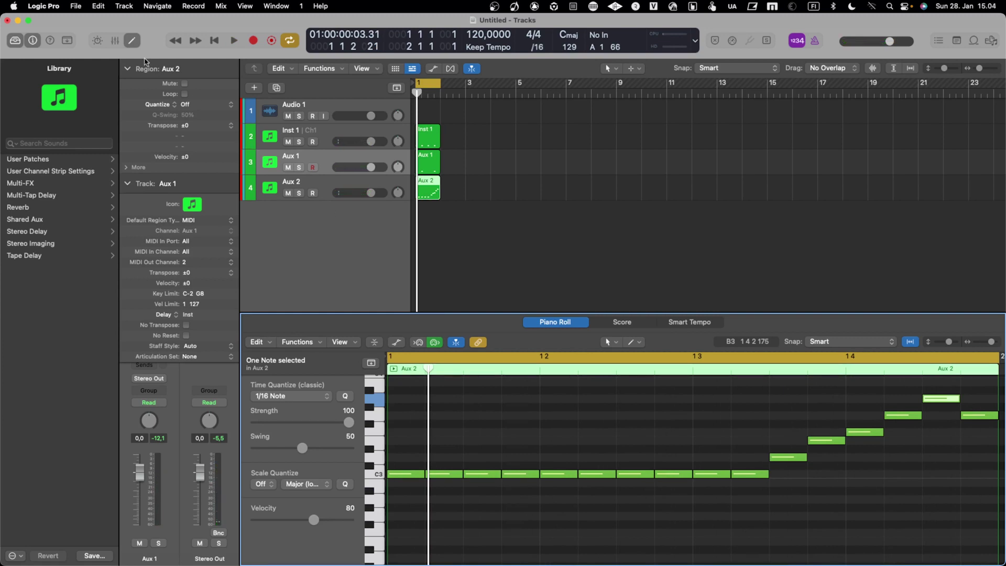
Add one more Maschine aux channel from the Inst 1 strip in the Mixer, remove it again and close the Mixer.
key("x")
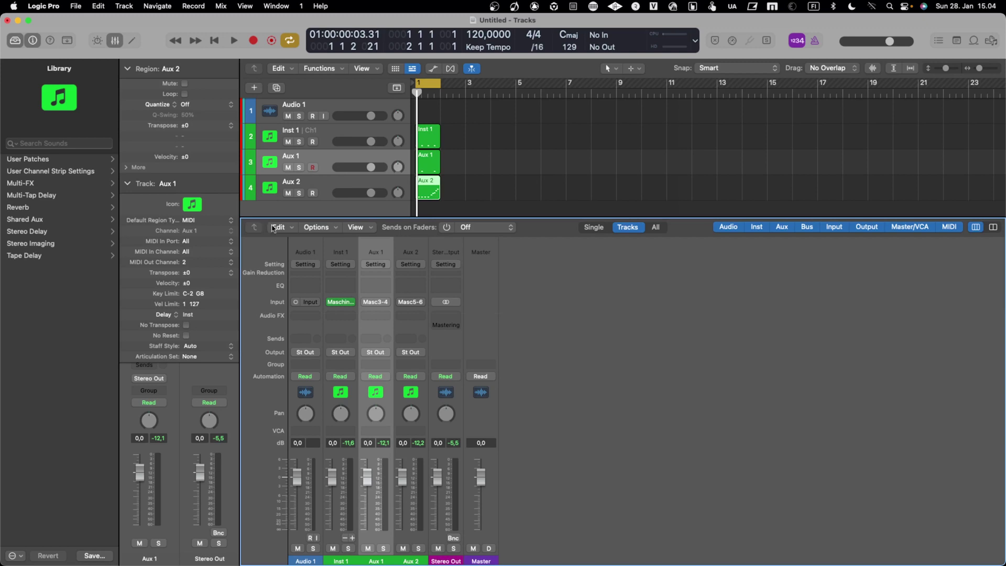
left_click(352, 538)
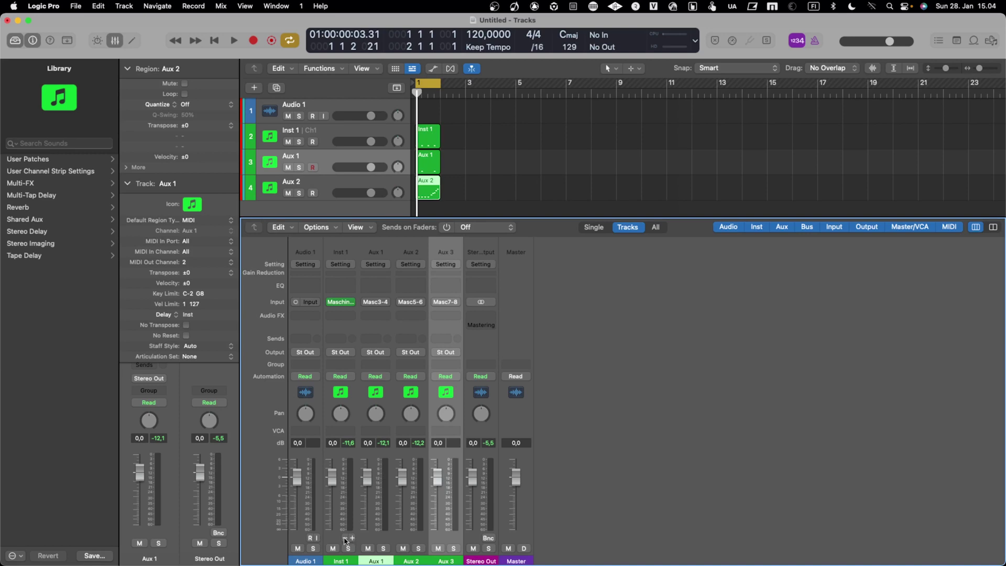
left_click(344, 538)
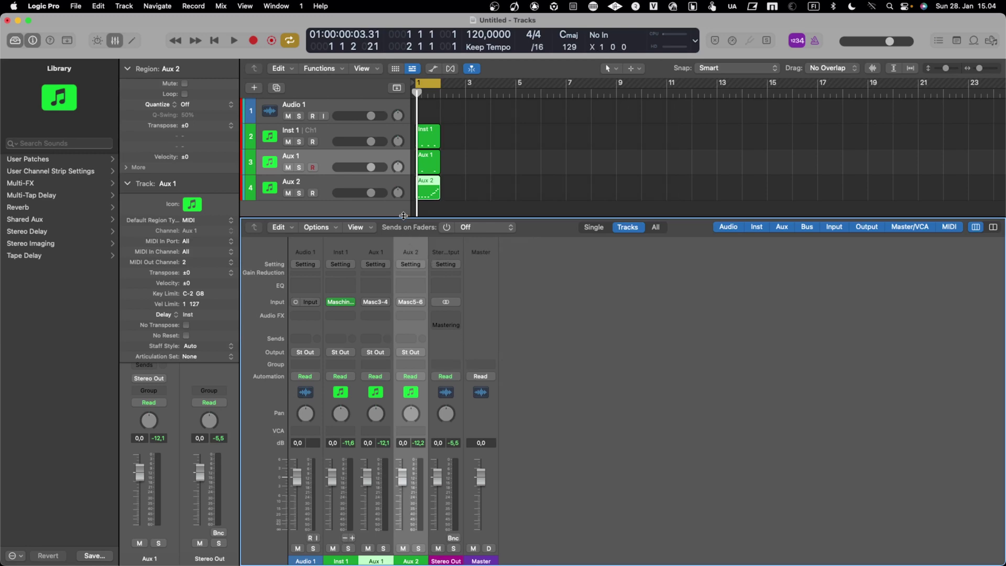
left_click(116, 41)
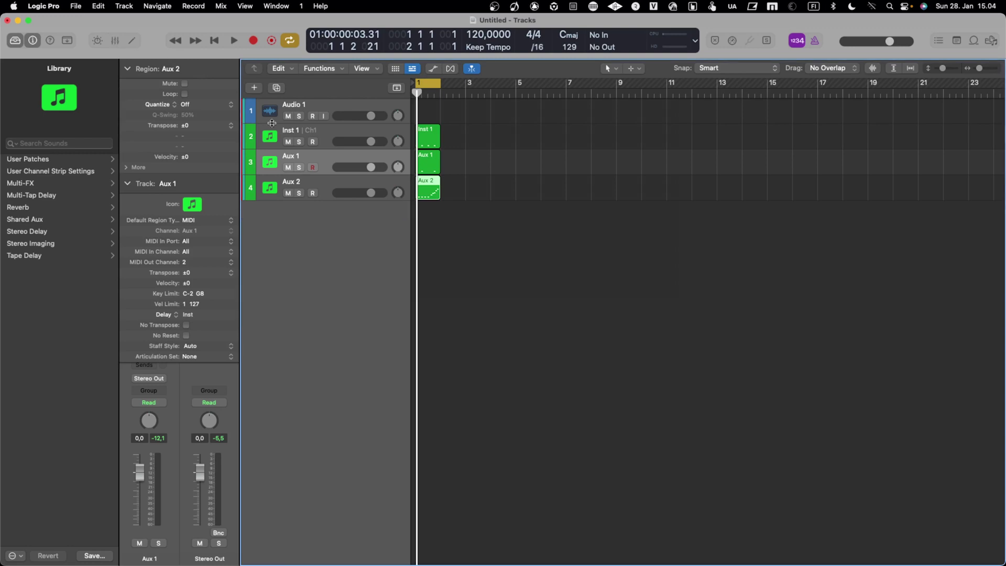
Group the Inst 1, Aux 1 and Aux 2 tracks into a summing track stack and name it DRUMS.
left_click(323, 132)
left_click(327, 190, "shift")
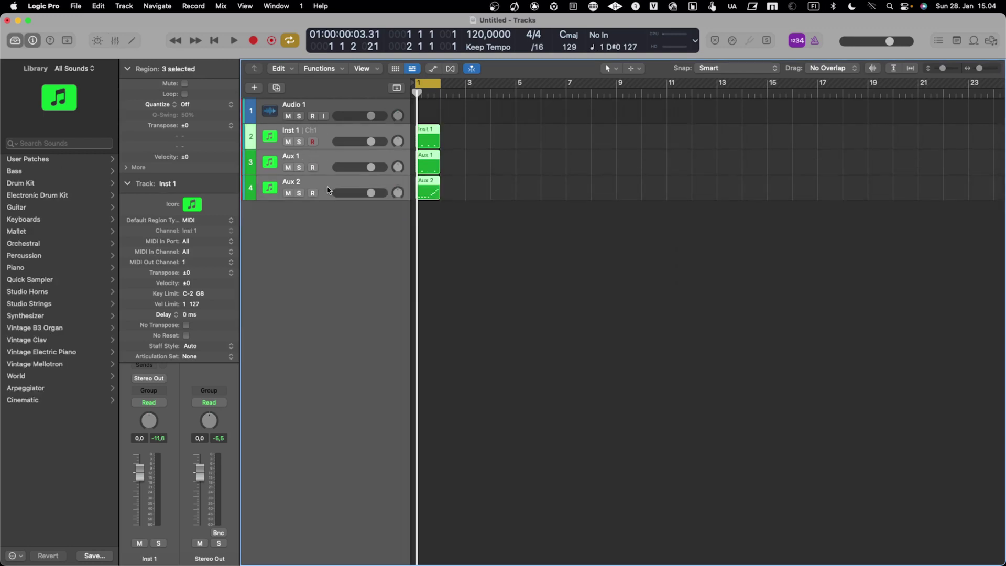
right_click(326, 185)
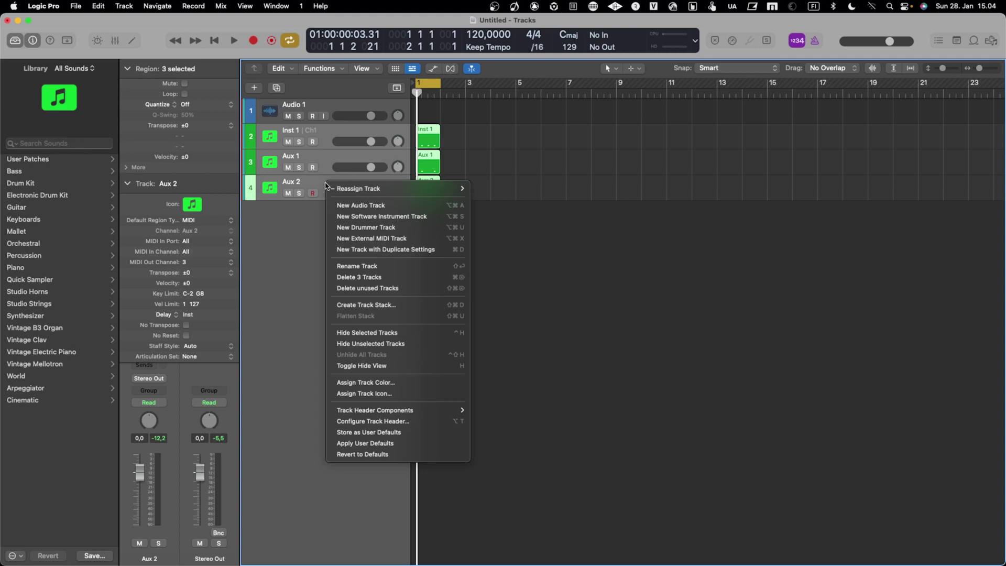
left_click(381, 307)
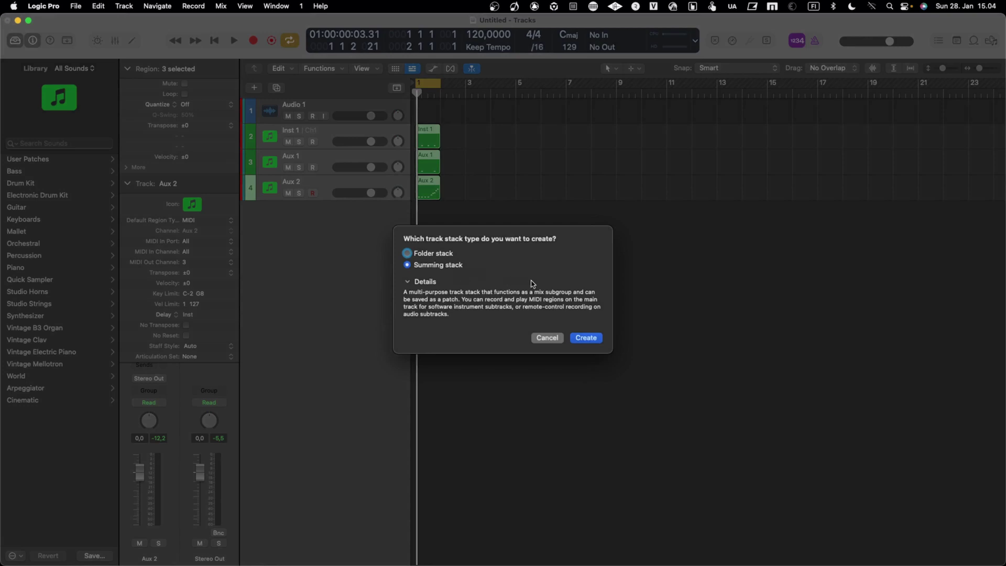
left_click(586, 337)
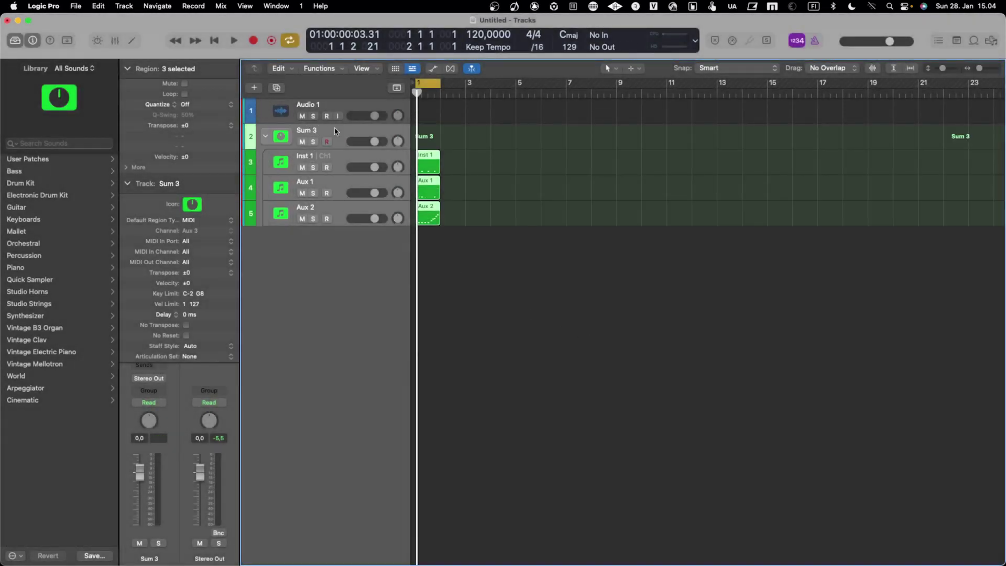
double_click(314, 130)
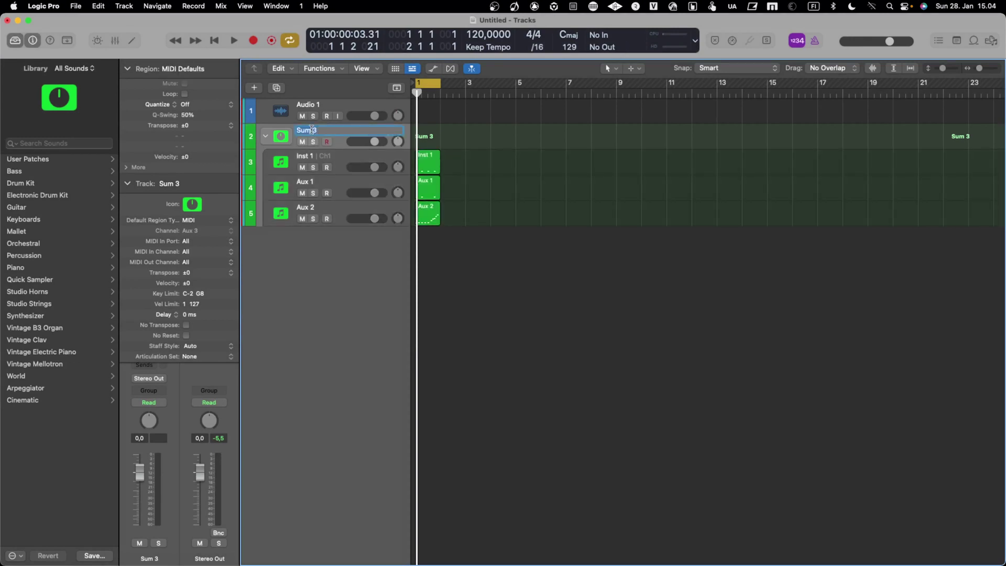
type("DRUMS")
key("Return")
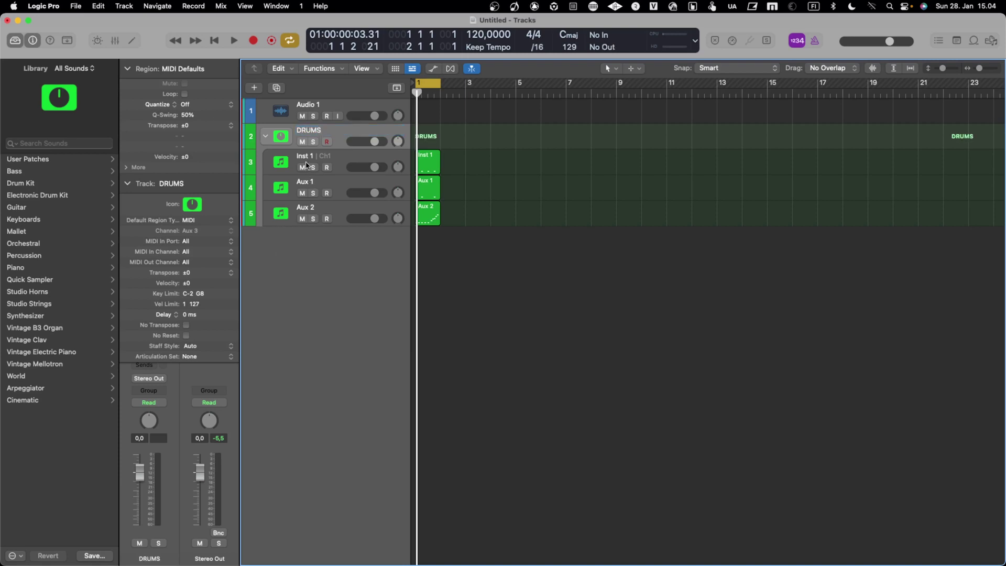
Rename the three tracks inside the DRUMS stack to KICK, SNARE and CLOSED HH, from Inst 1 down to Aux 2.
double_click(307, 156)
type("K")
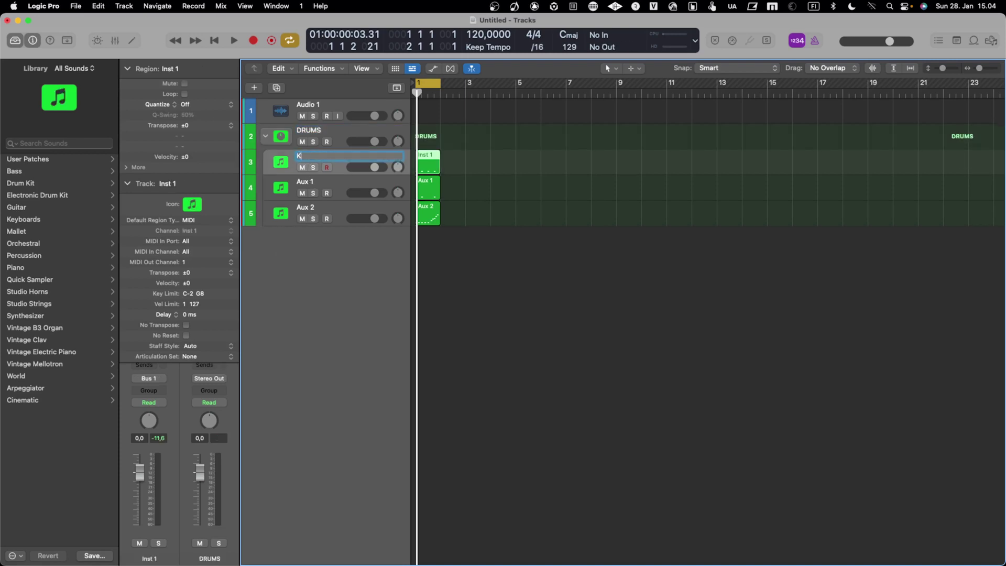
key("Return")
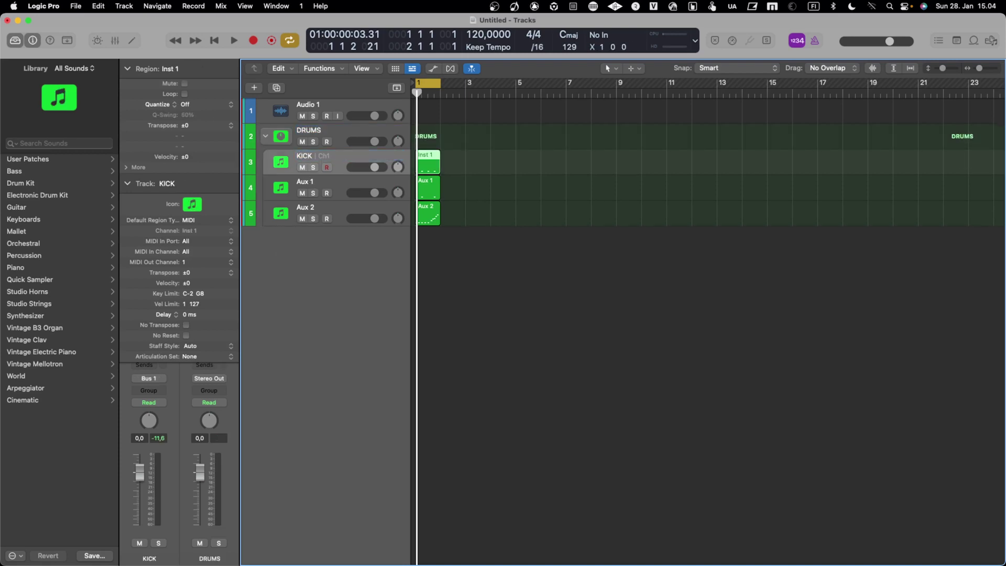
double_click(303, 182)
type("SN")
key("Return")
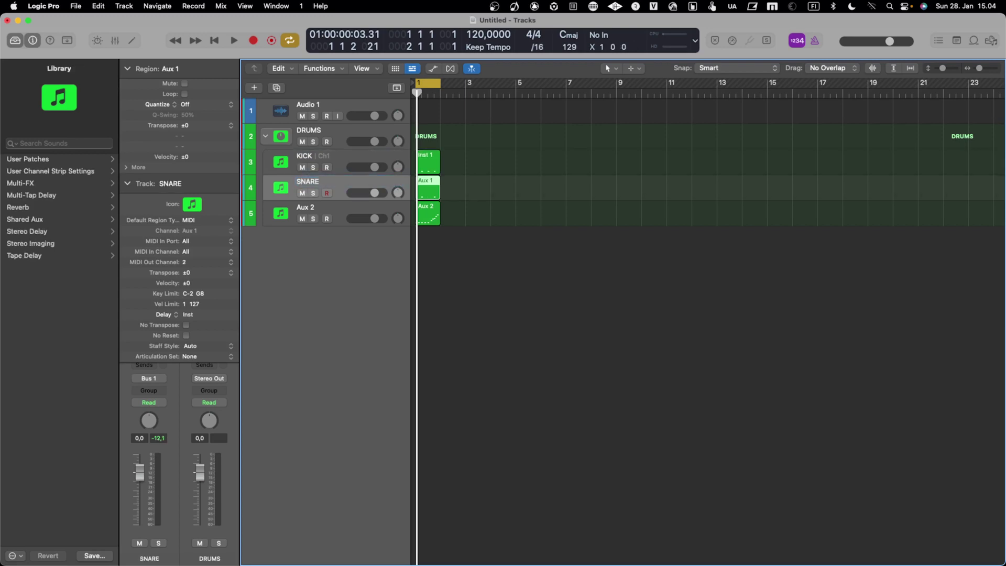
double_click(303, 206)
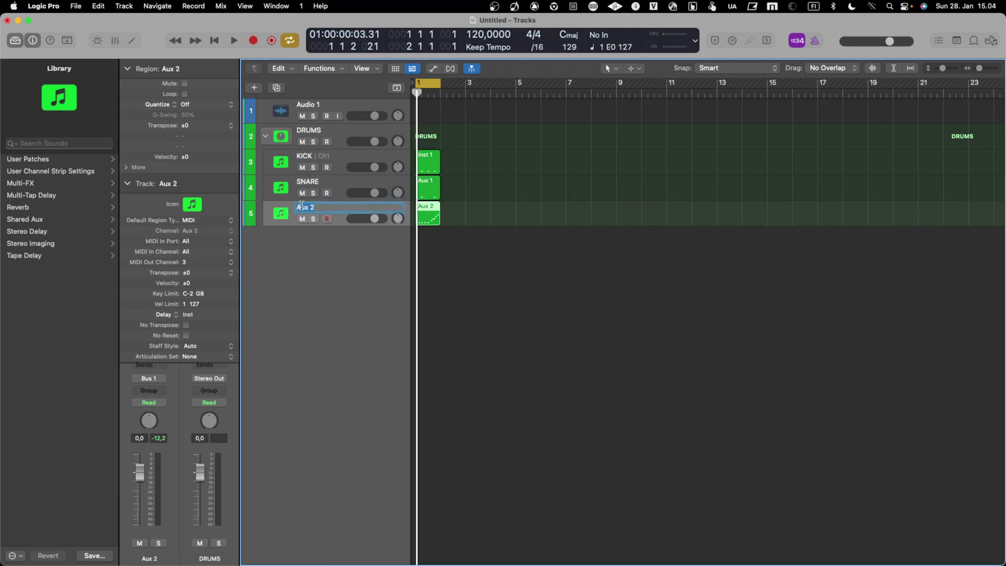
type("CLOSED HH")
key("Return")
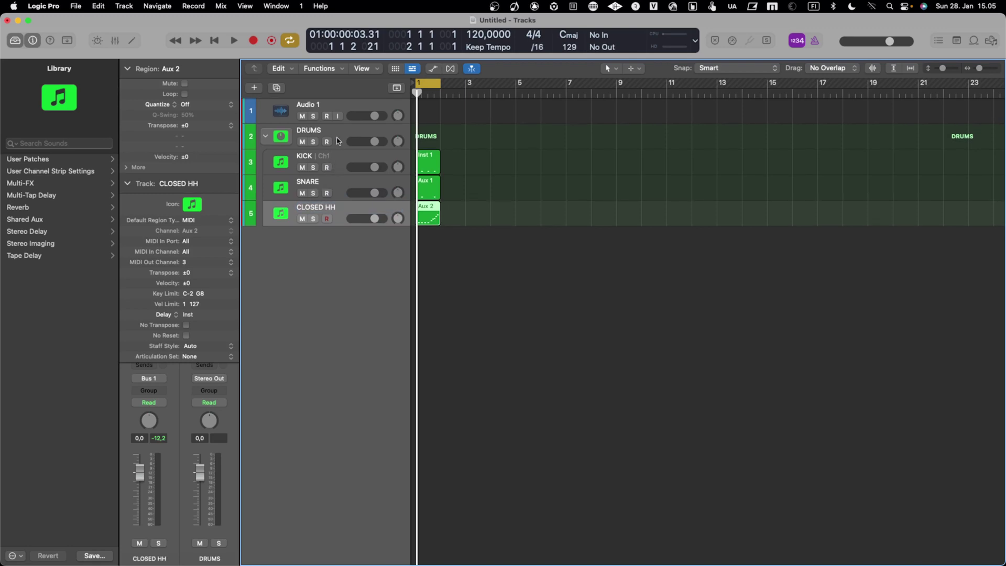
left_click(268, 111)
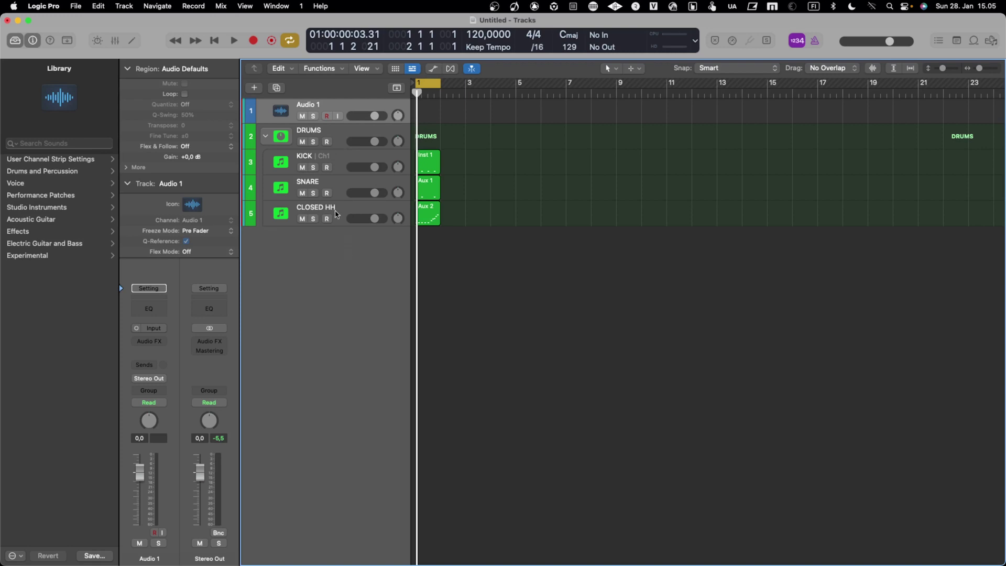
left_click(266, 136)
left_click(265, 136)
left_click(252, 142)
right_click(251, 139)
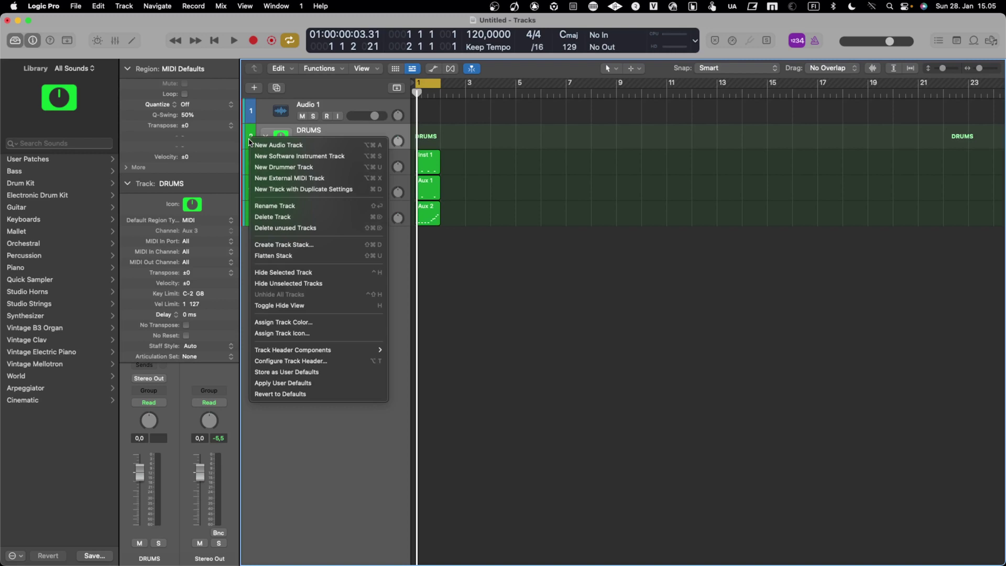
right_click(252, 132)
Color the DRUMS stack track bright red from the color palette.
left_click(248, 134)
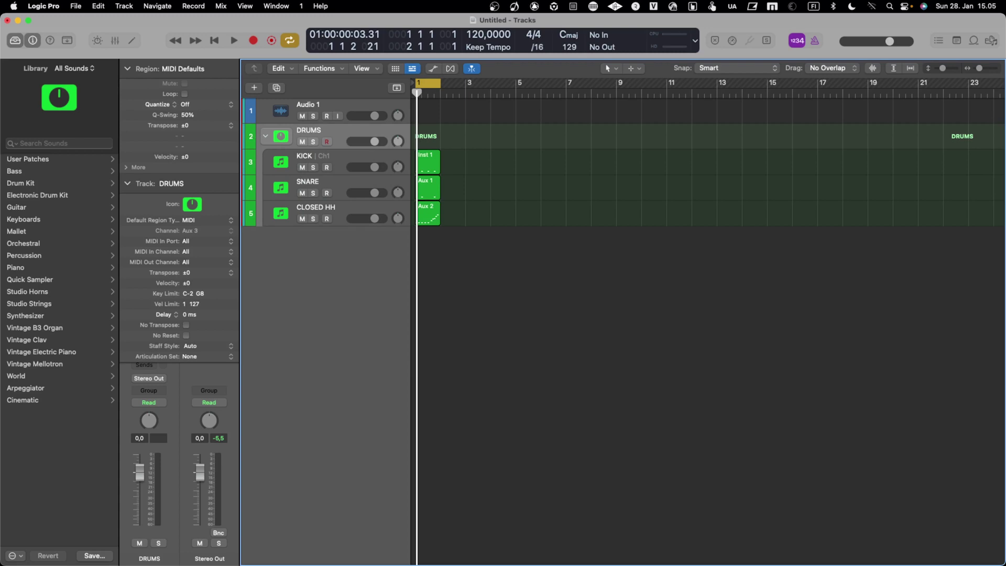
key("alt+c")
left_click(304, 309)
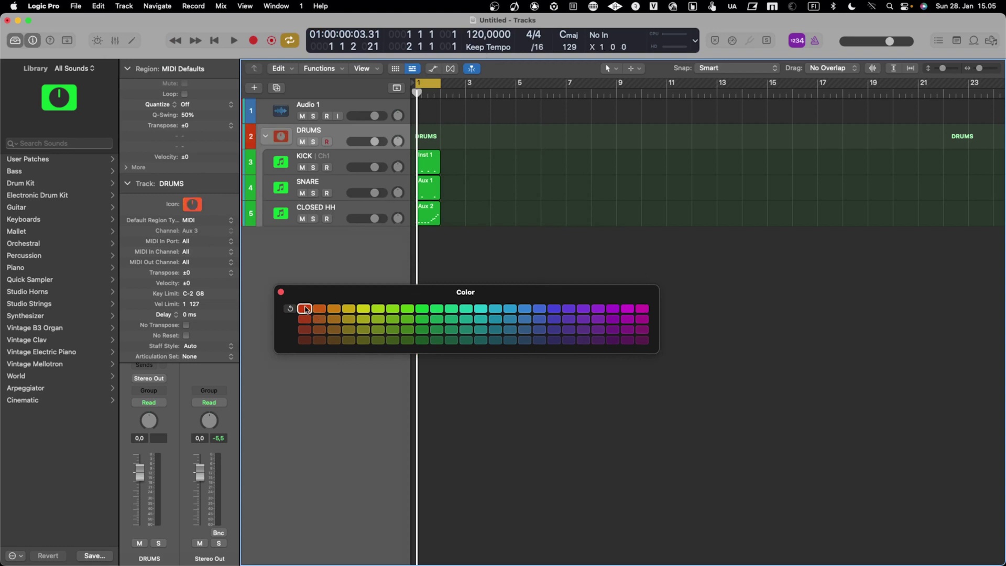
left_click(304, 329)
left_click(305, 319)
left_click(304, 308)
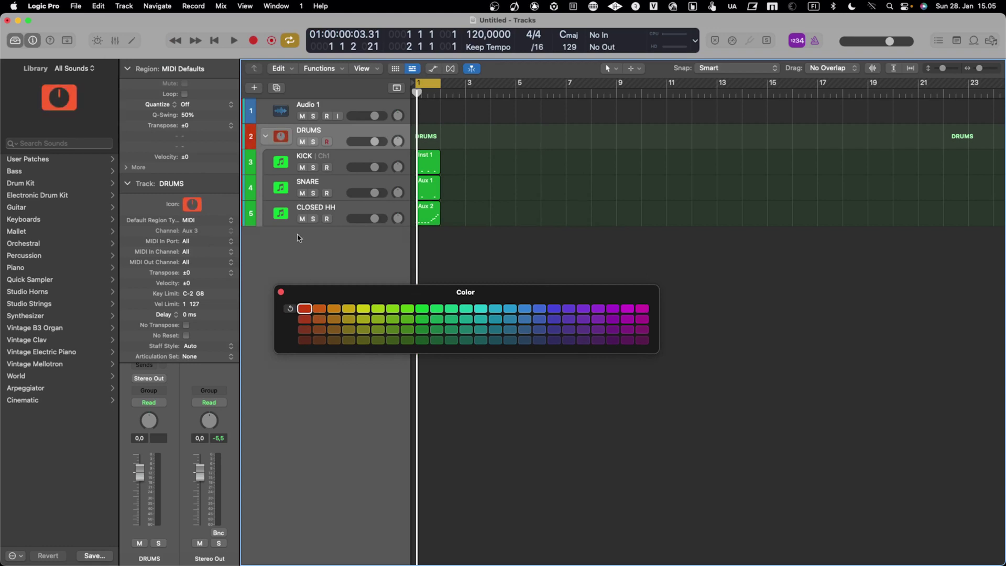
Color the MIDI regions on the KICK, SNARE and CLOSED HH tracks the same bright red as the DRUMS stack.
left_click(253, 166)
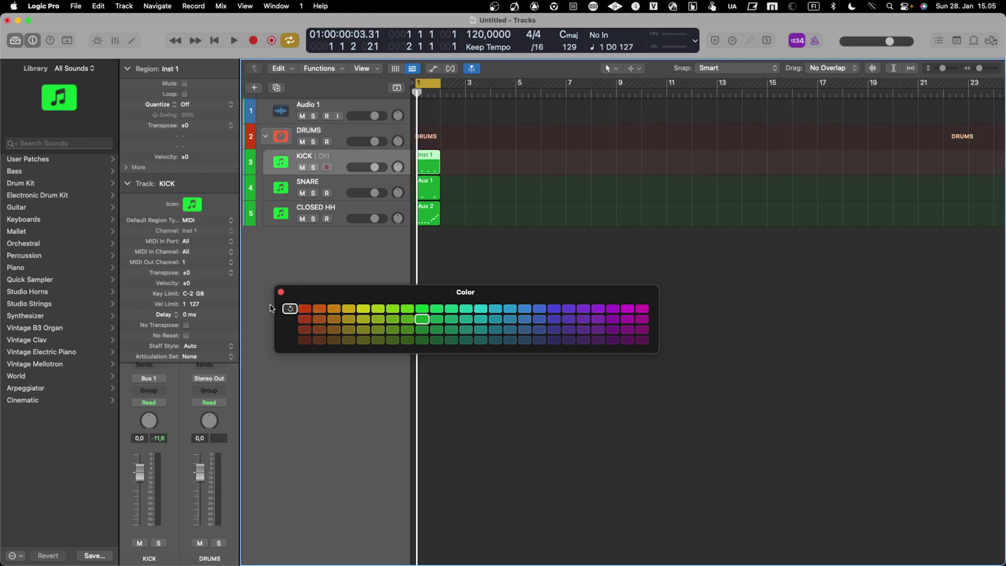
left_click(304, 308)
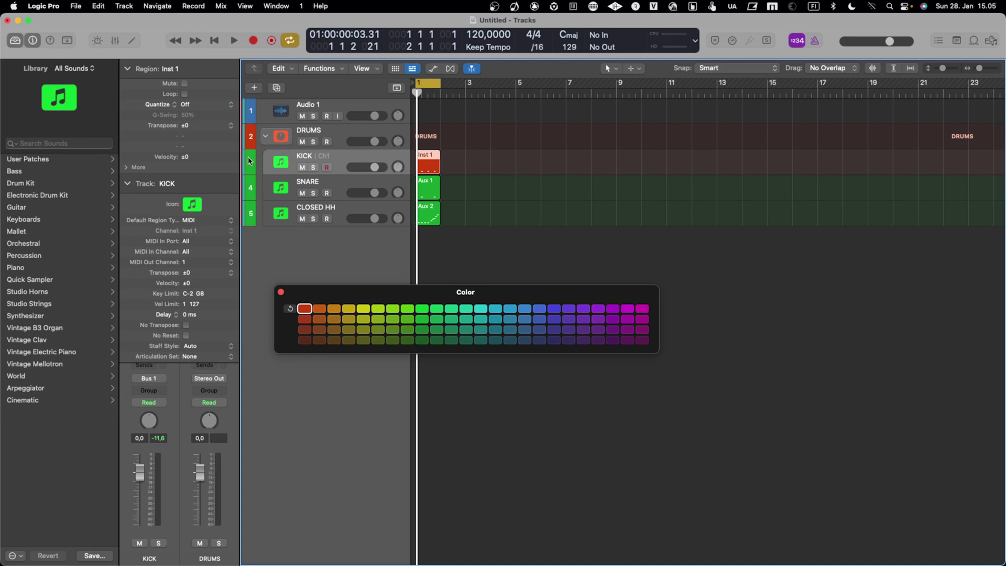
left_click(317, 310)
left_click(306, 309)
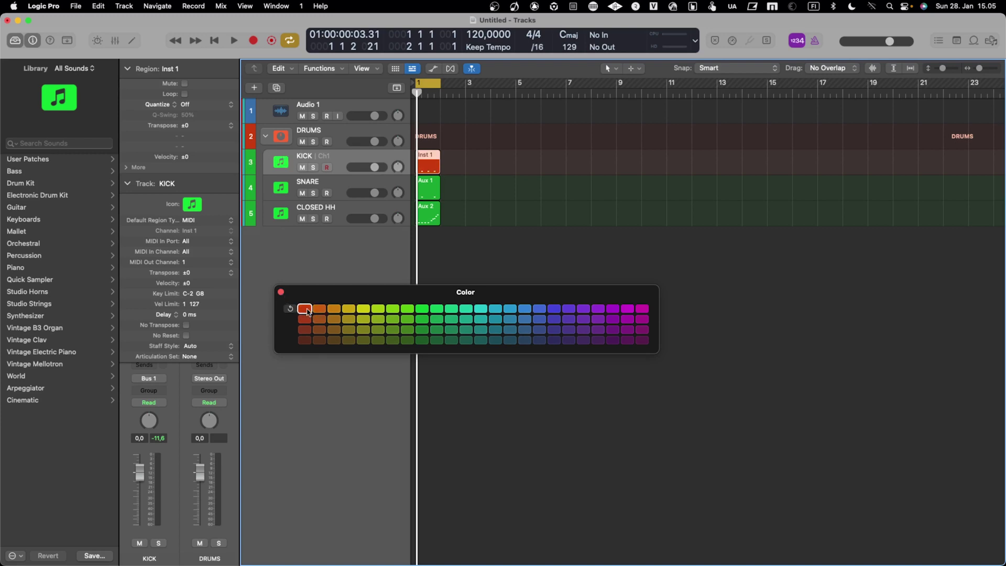
left_click(252, 191)
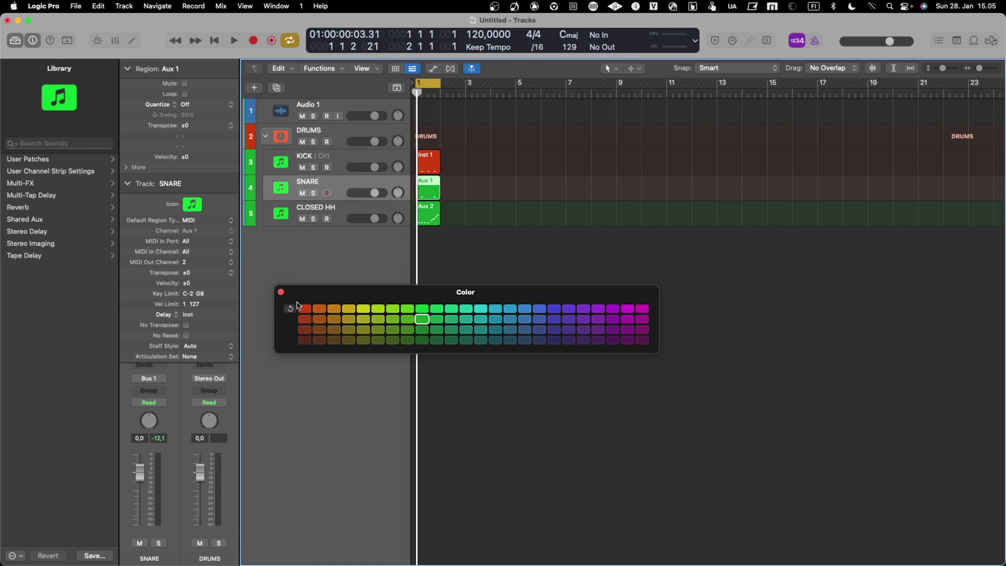
left_click(304, 309)
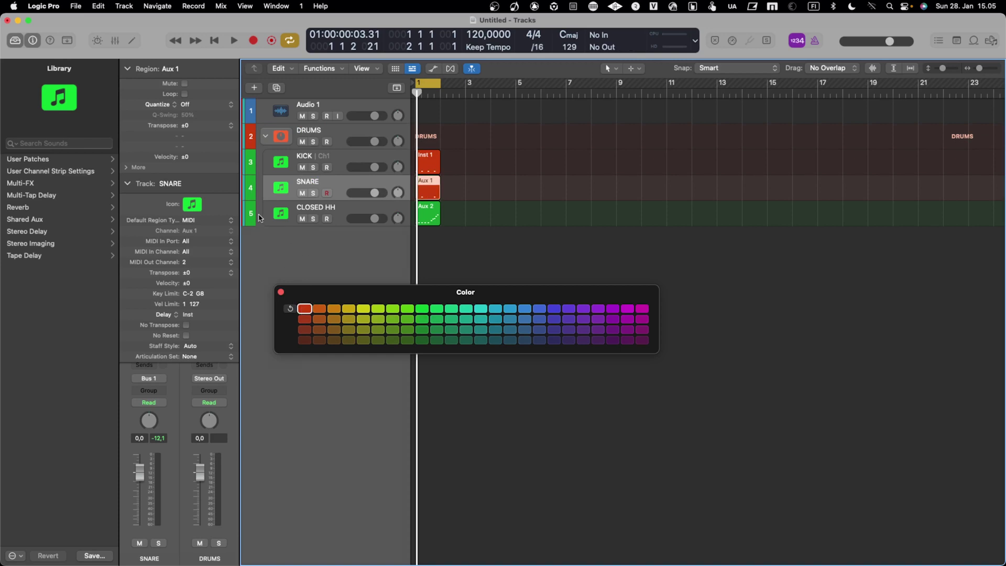
left_click(259, 217)
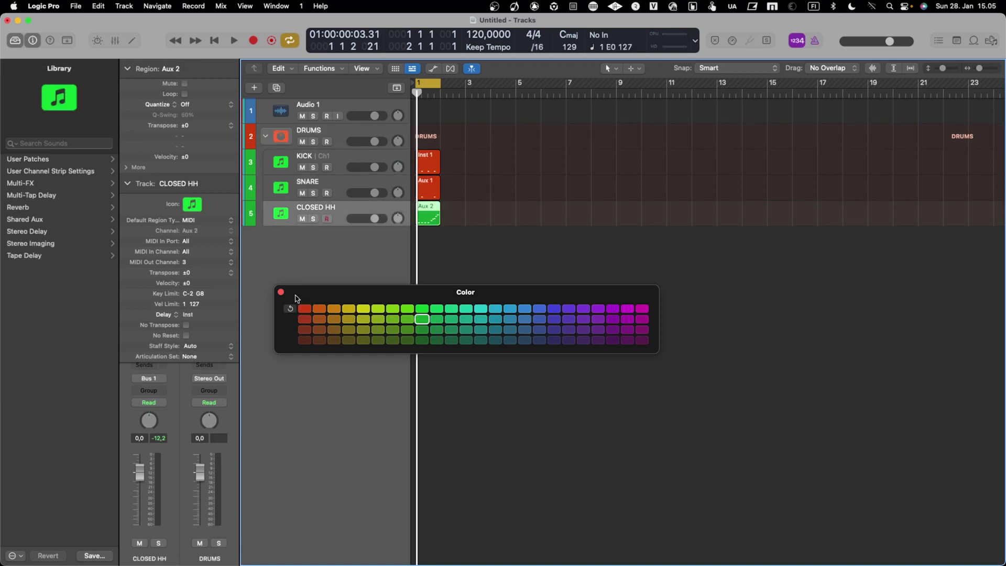
left_click(304, 309)
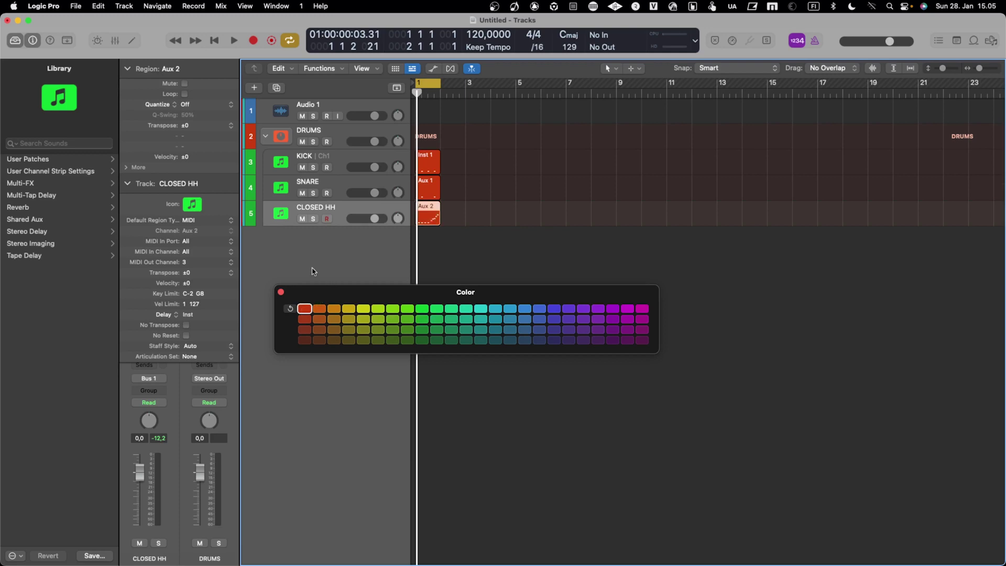
Show the Mixer and color the KICK, SNARE and CLOSED HH channel strips bright red to match DRUMS.
left_click(256, 170)
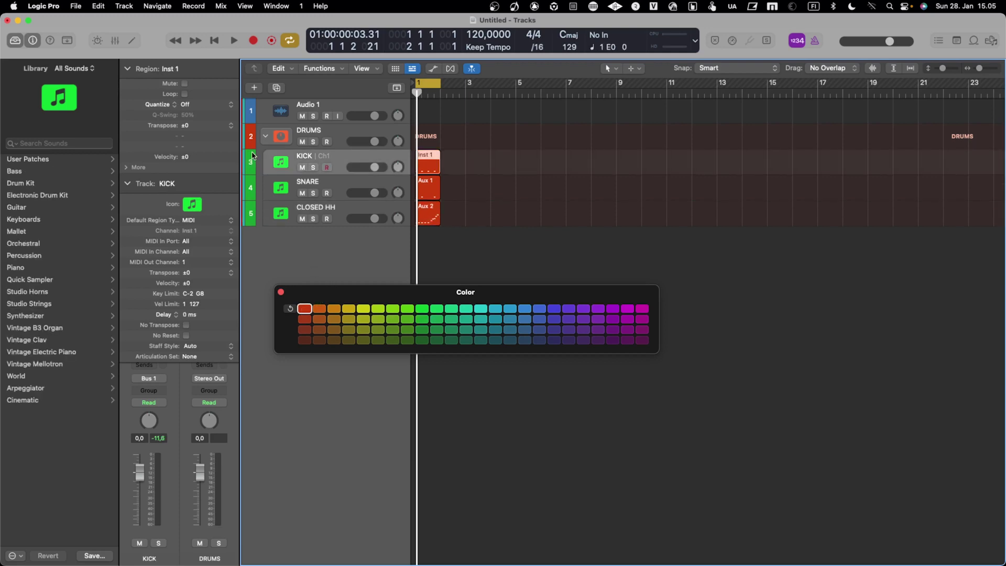
left_click(115, 41)
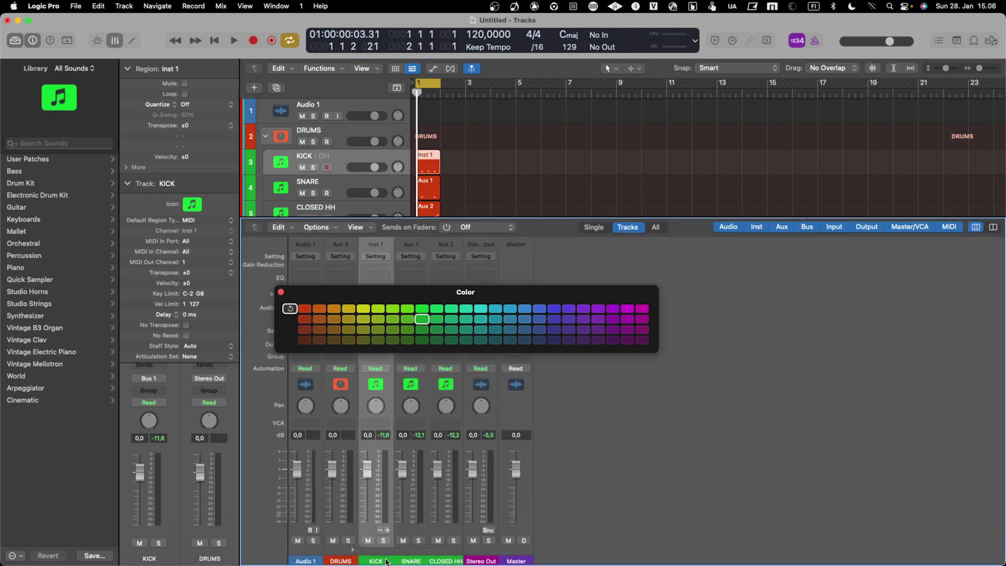
left_click(304, 308)
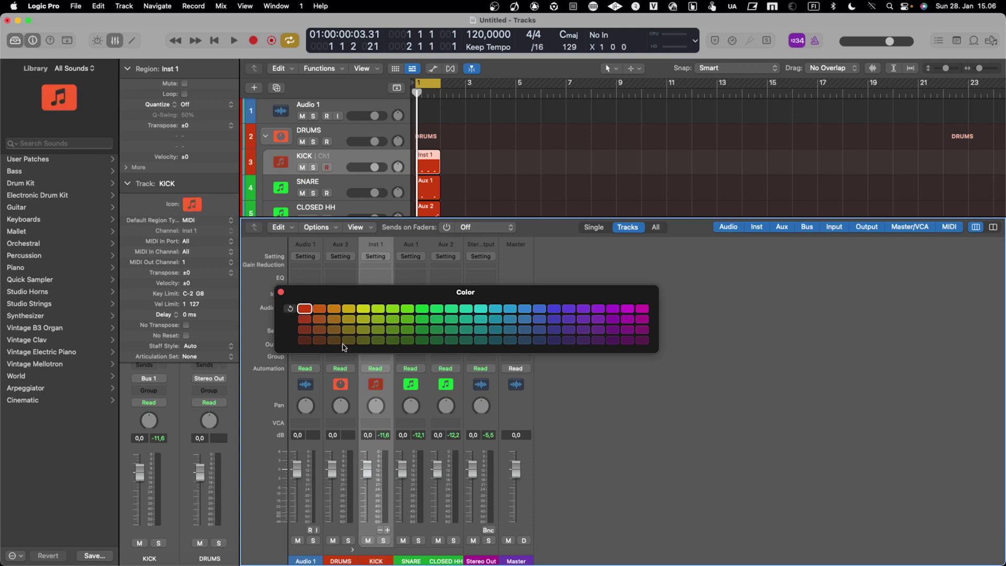
left_click(406, 560)
left_click(304, 308)
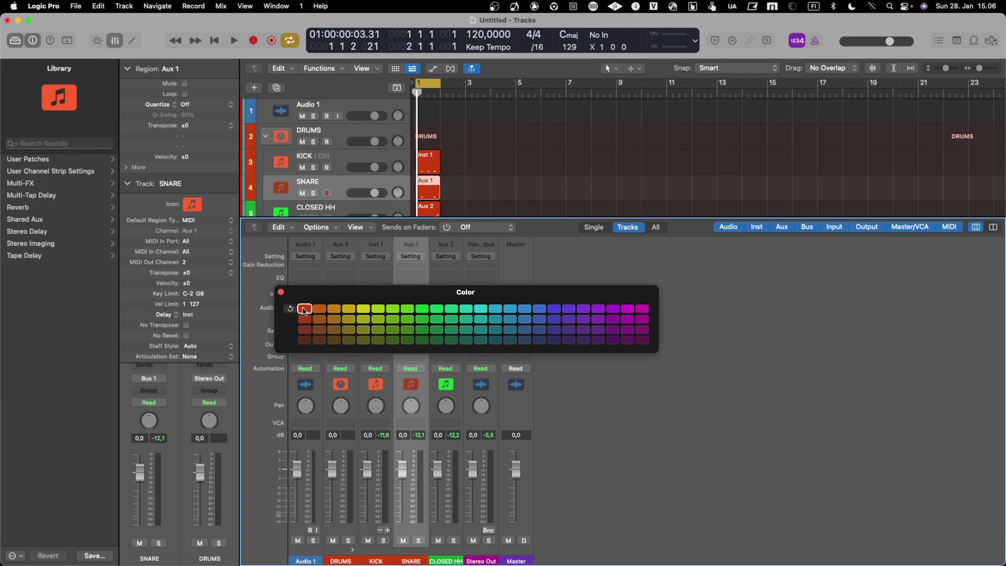
left_click(438, 560)
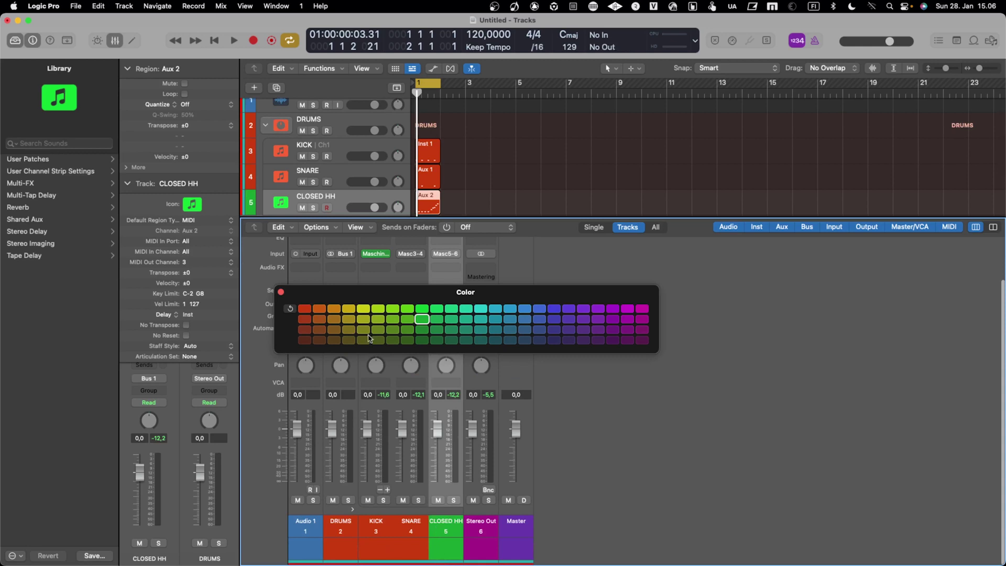
left_click(304, 308)
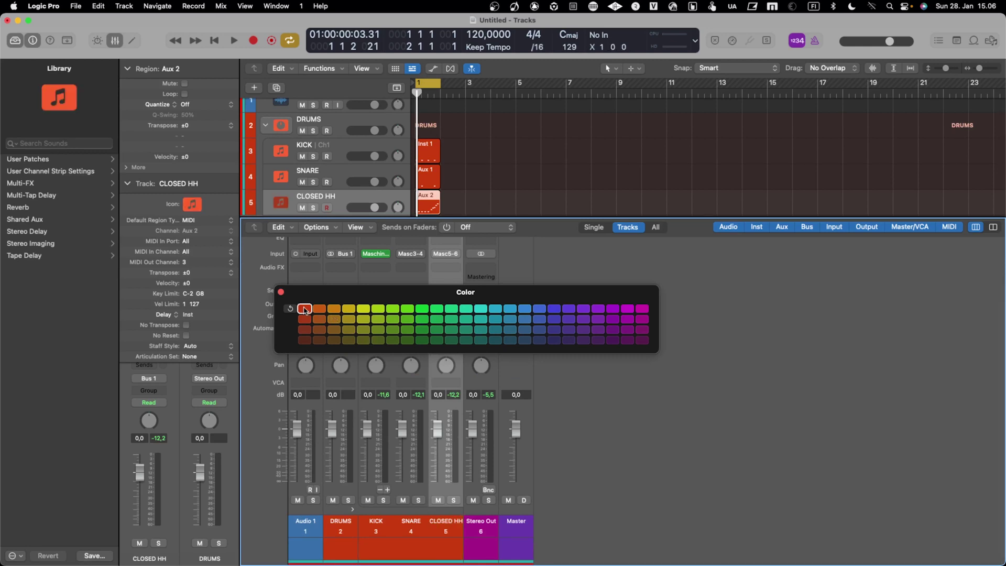
Close the color palette and the Mixer, and save the project as a template named MASCHINE TEMPLATE.
left_click(281, 291)
left_click(116, 41)
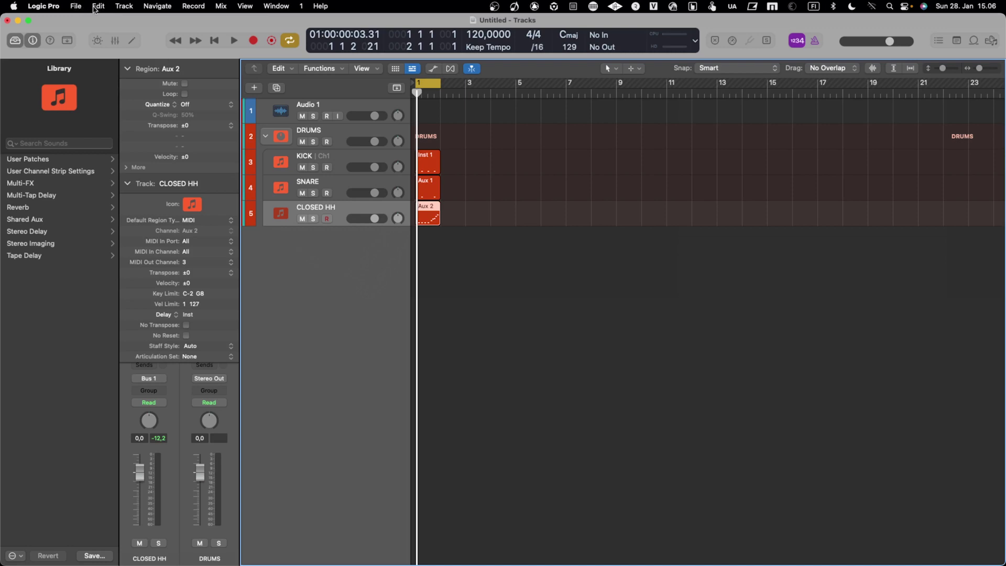
left_click(77, 6)
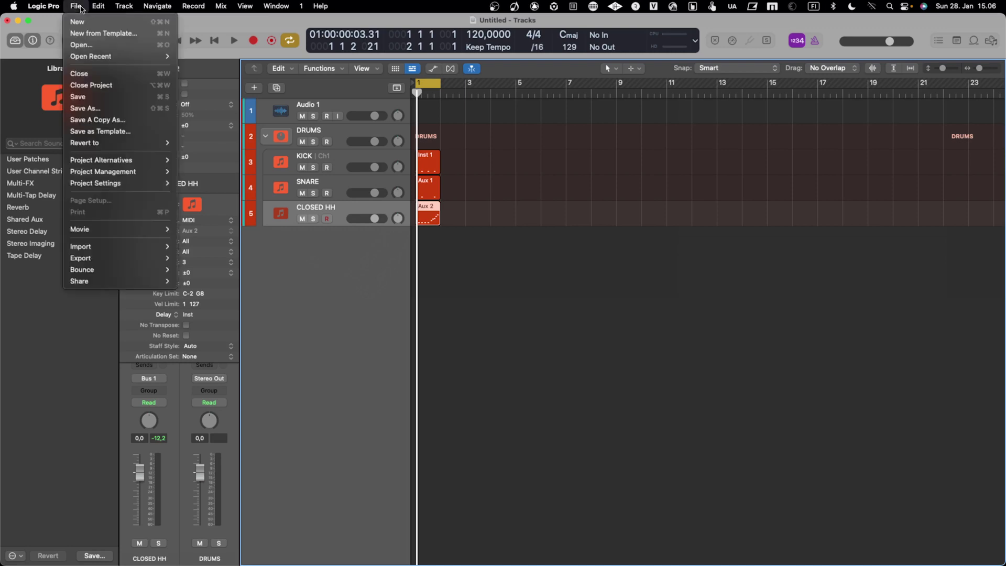
left_click(102, 132)
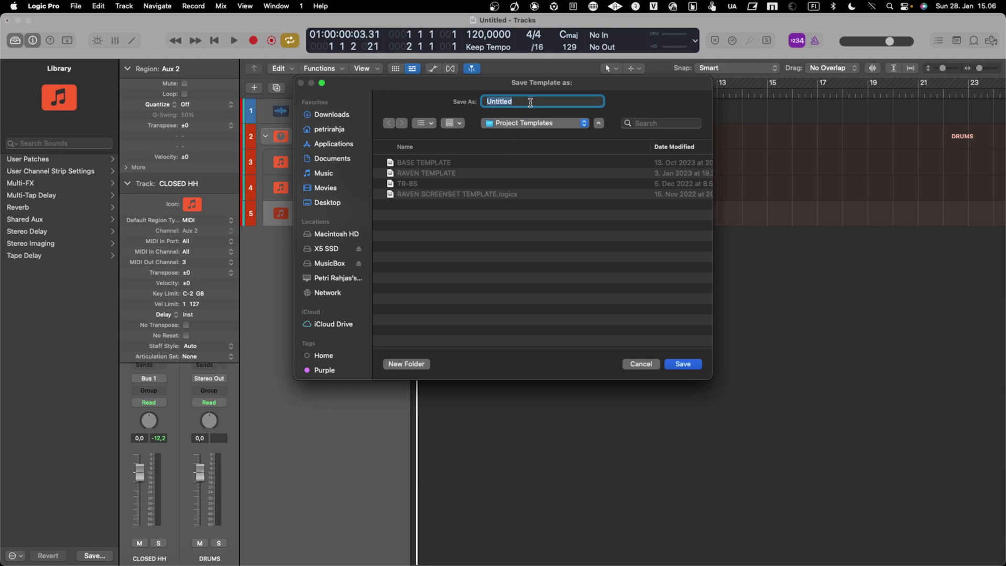
type("MASCHINE TEMPLATE")
key("Return")
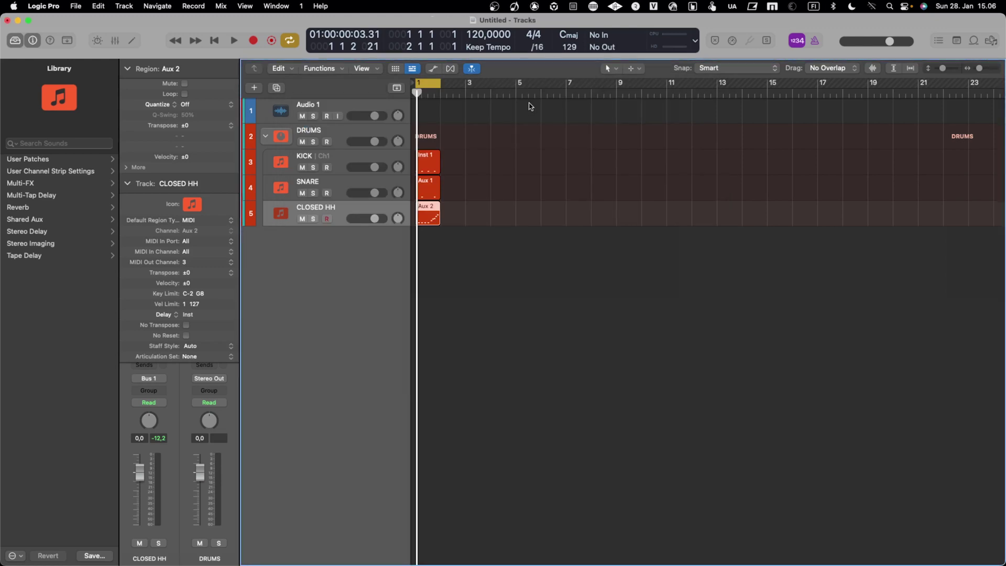
Close the current project by starting a new empty one, and cancel the creation of its first track.
left_click(45, 6)
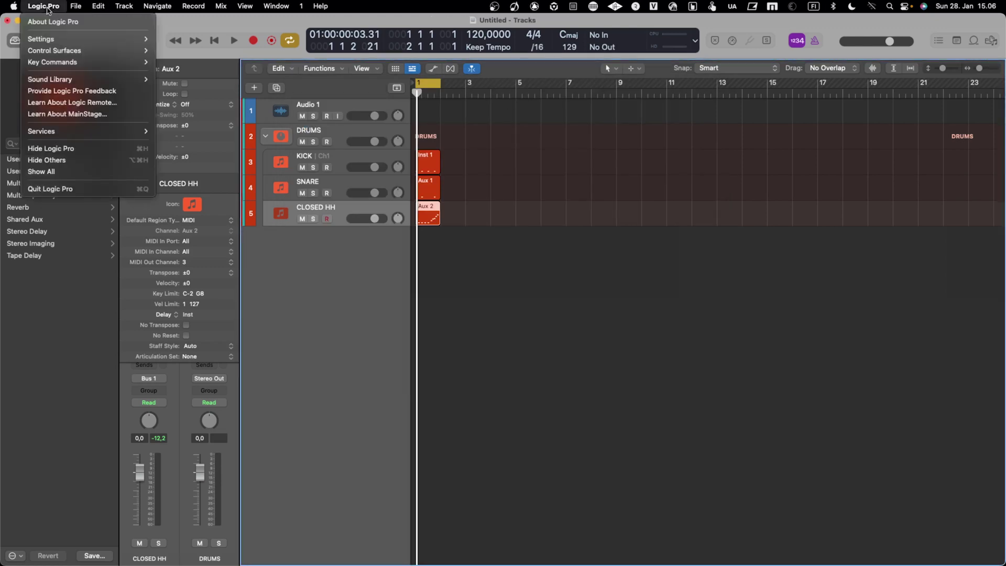
left_click(80, 23)
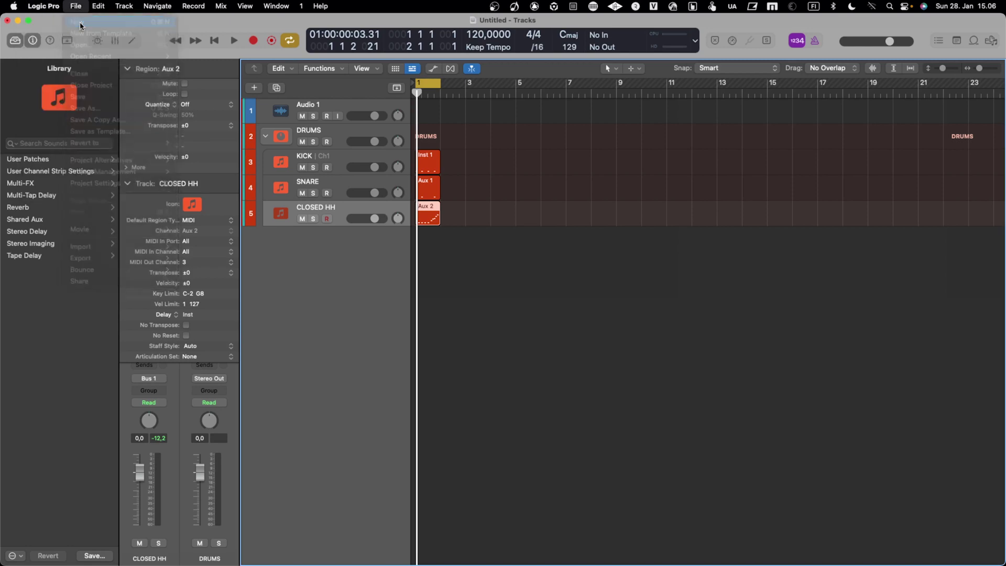
left_click(506, 225)
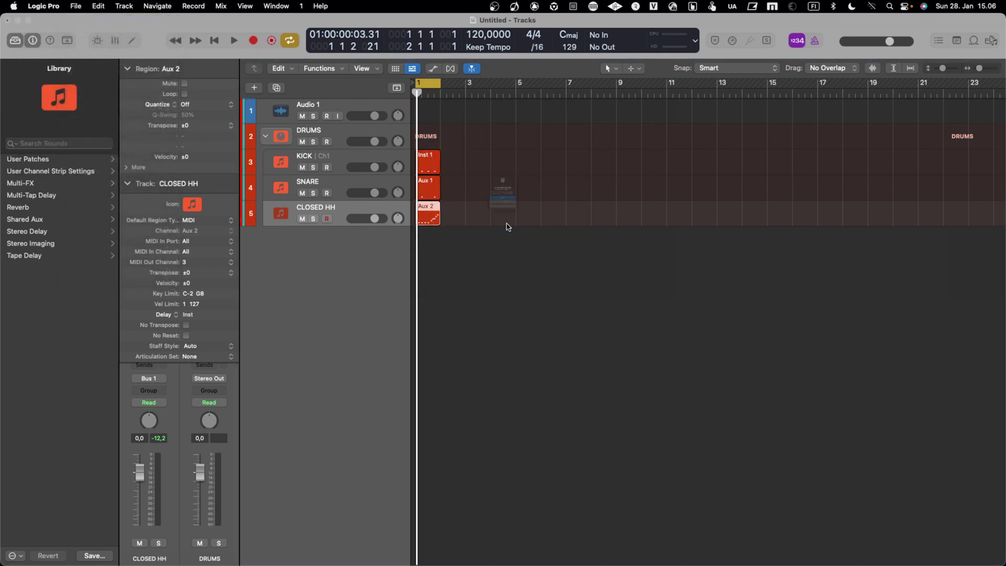
left_click(506, 235)
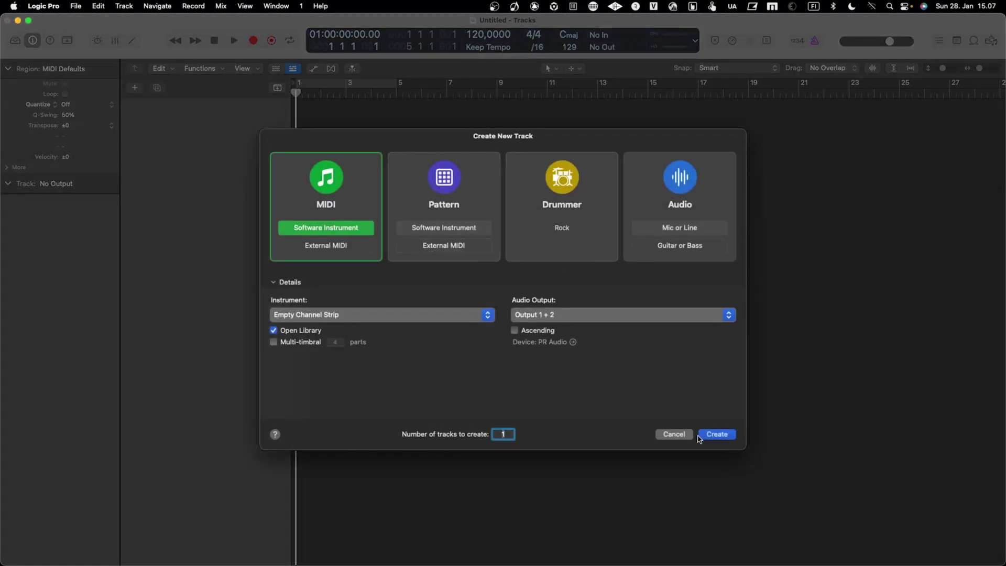
left_click(674, 434)
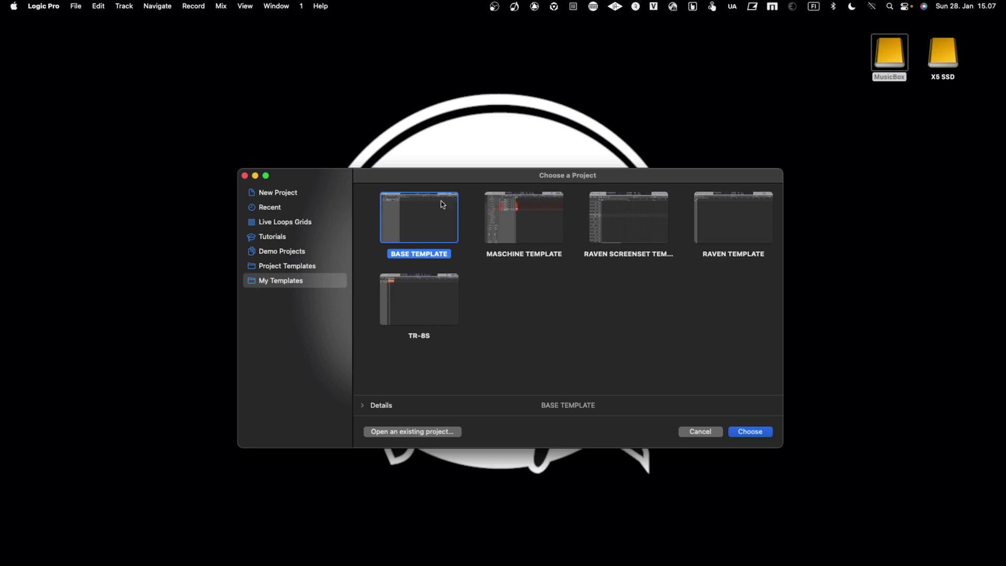
Create a project from MASCHINE TEMPLATE in My Templates and briefly play back its drum regions.
left_click(293, 195)
left_click(295, 236)
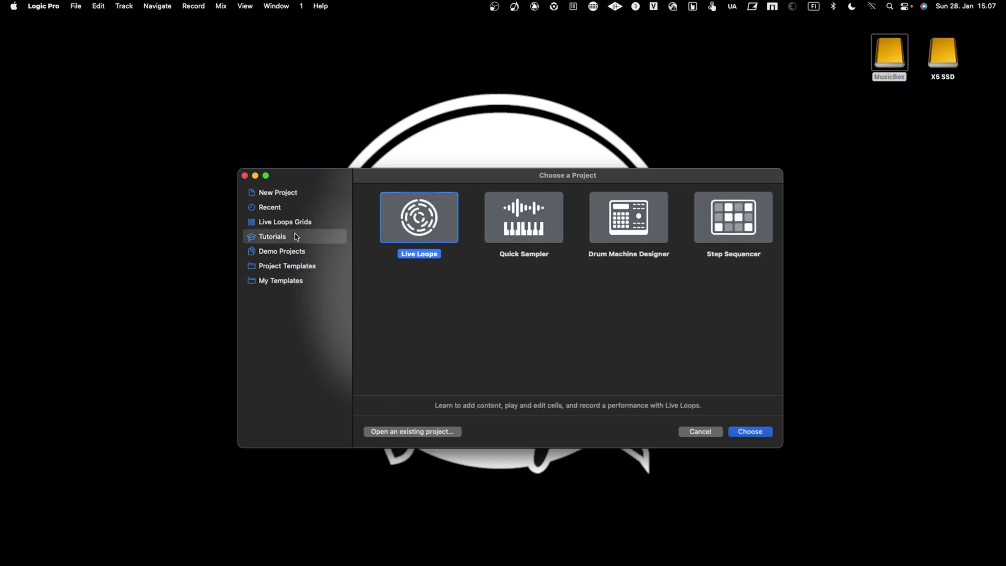
left_click(293, 266)
left_click(294, 282)
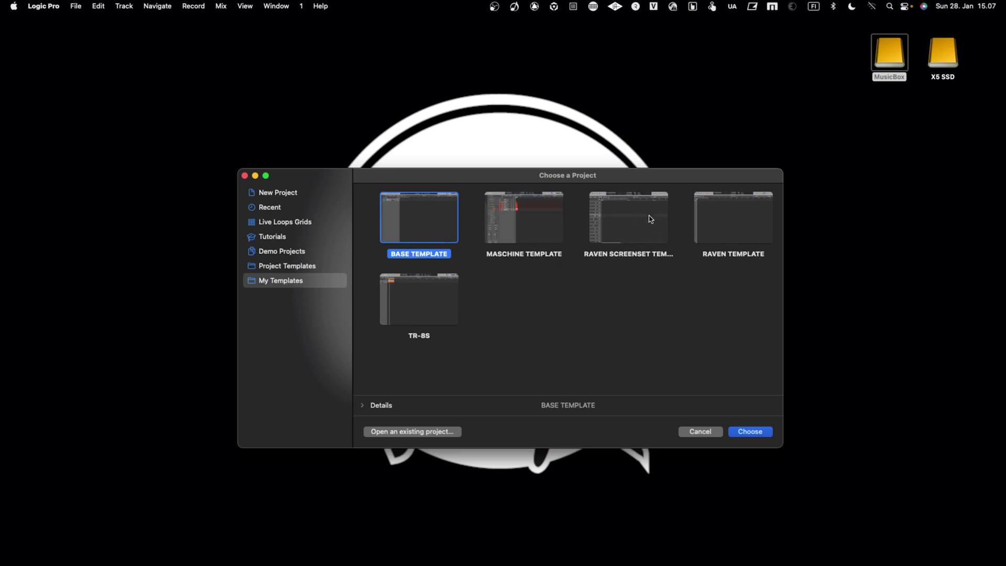
left_click(532, 223)
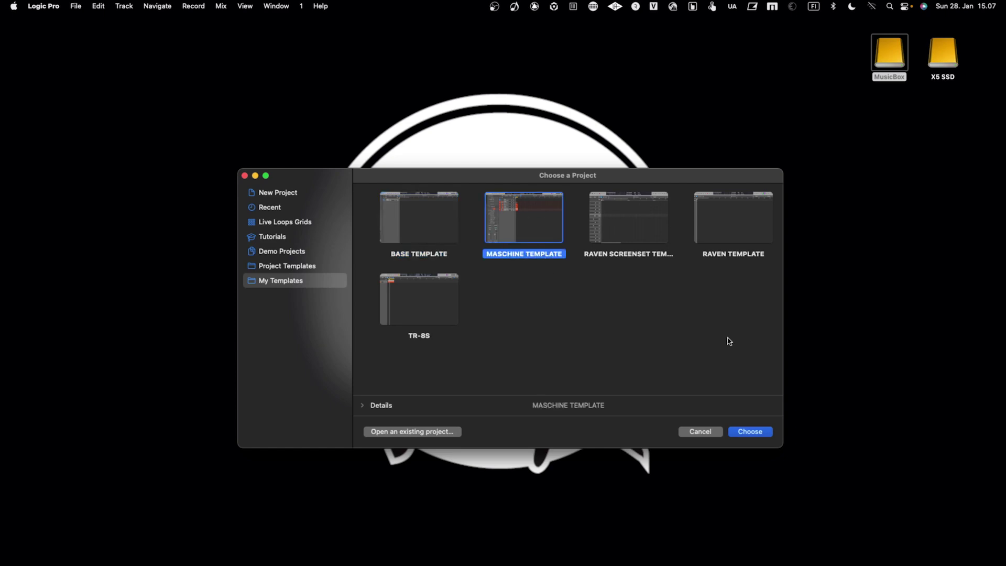
left_click(760, 433)
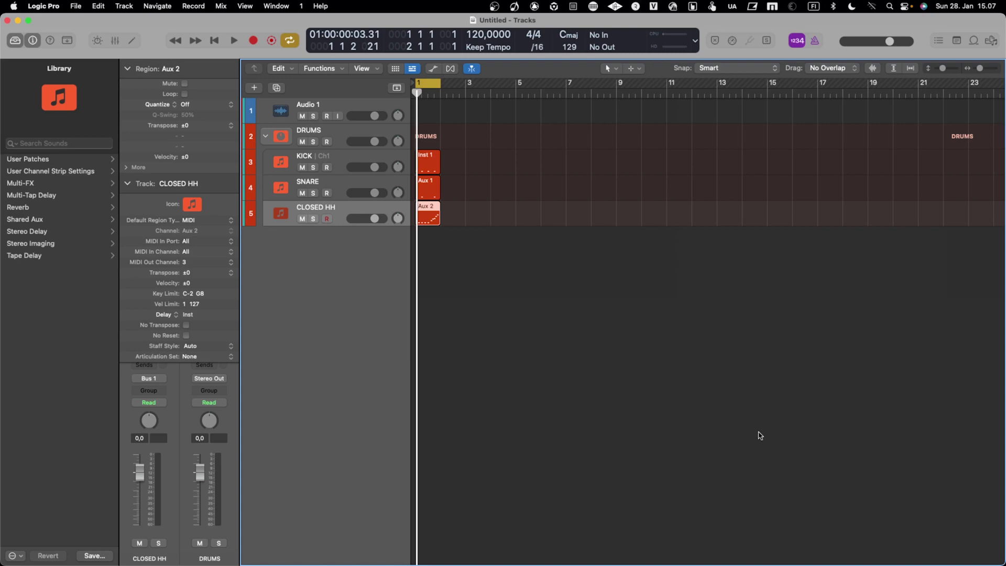
key("space")
key("space")
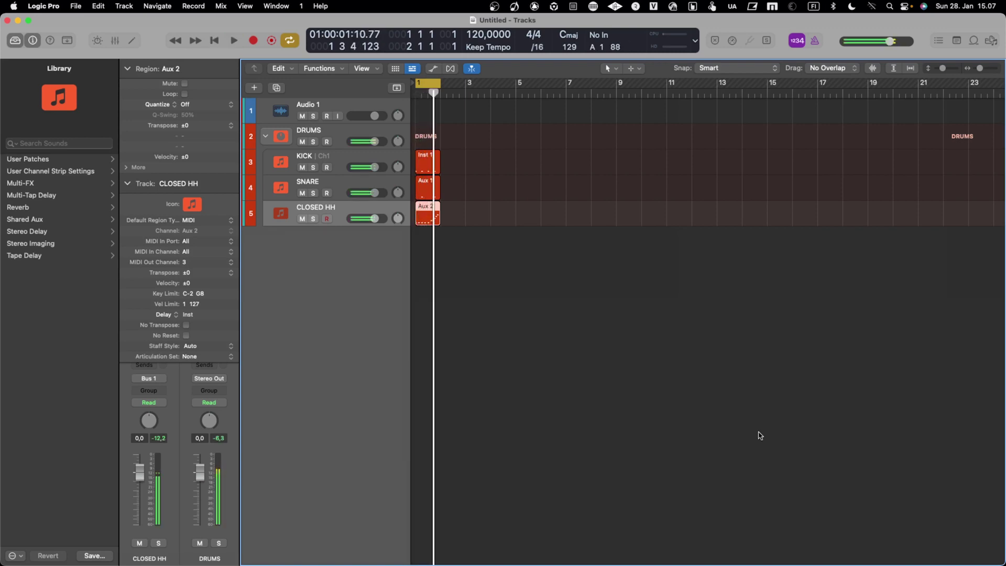